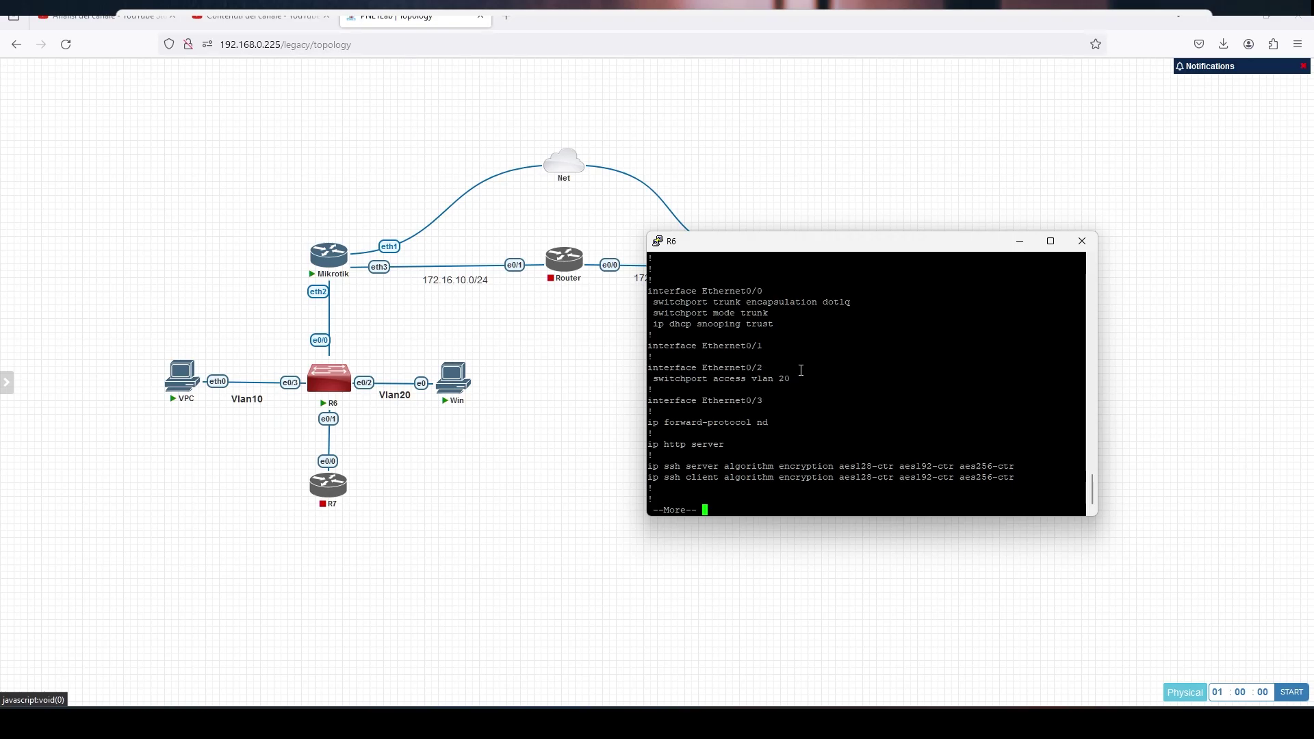
Step: Examine switch R6's Ethernet0/2 access VLAN 20 configuration and the Windows machine's continuous ping to 8.8.8.8
{"action": "left_click_drag", "start_coordinate": [799, 367], "coordinate": [660, 367]}
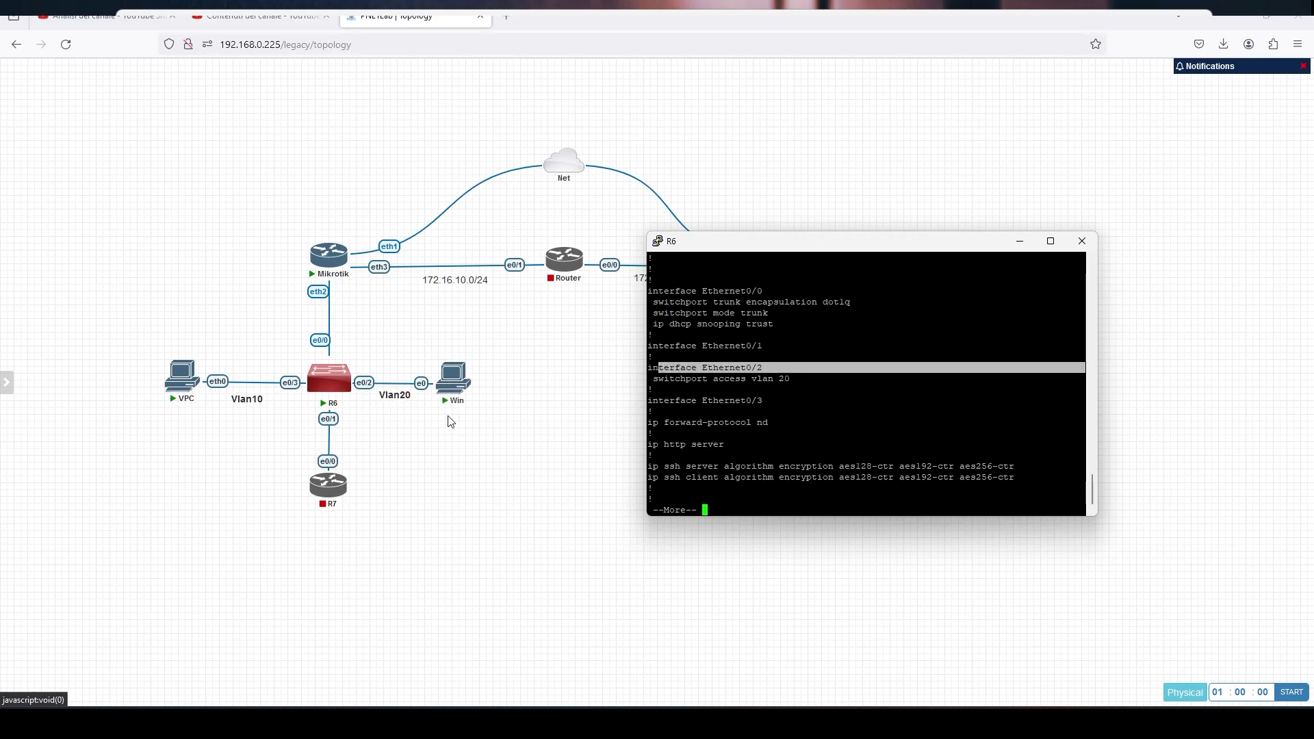
{"action": "left_click_drag", "start_coordinate": [814, 380], "coordinate": [764, 368]}
{"action": "left_click", "coordinate": [913, 220]}
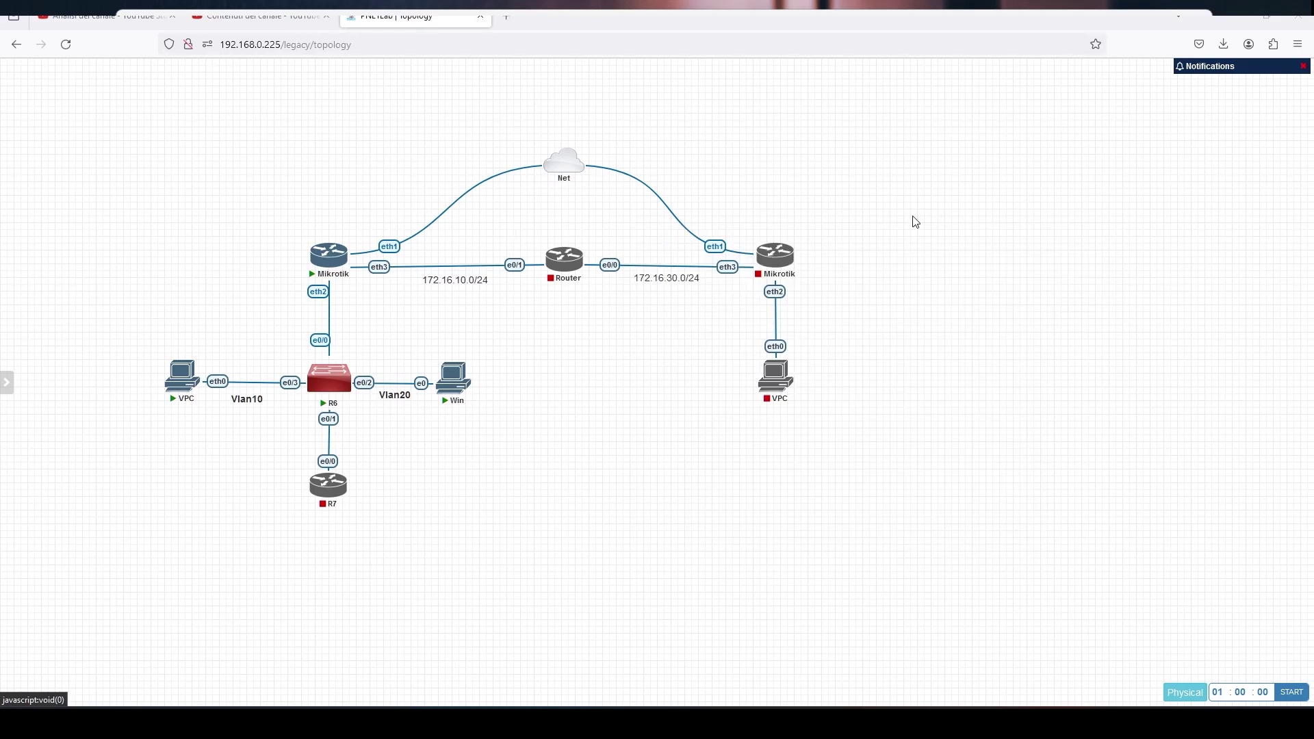
{"action": "key", "text": "alt+Tab"}
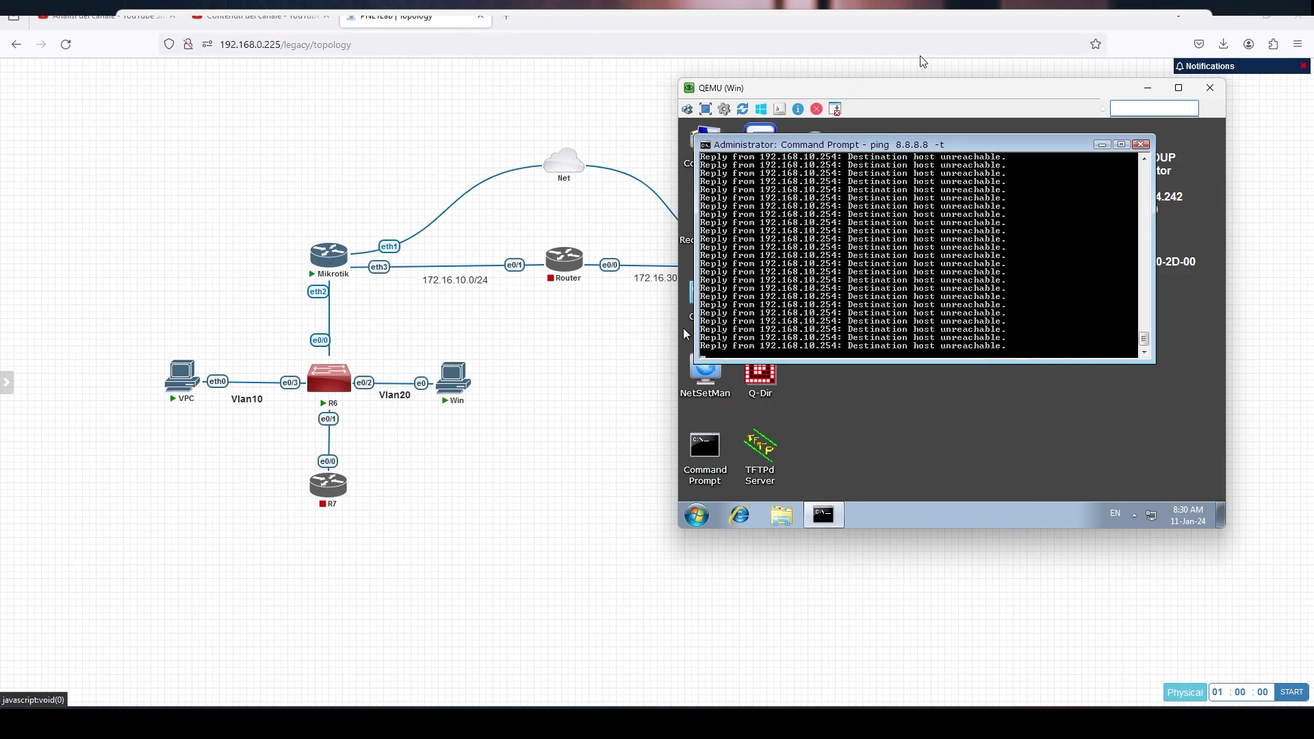
{"action": "left_click_drag", "start_coordinate": [1030, 96], "coordinate": [1094, 233]}
Step: Switch to WinBox, go through the Ethernet interfaces and disable ether43
{"action": "key", "text": "alt+Tab"}
{"action": "double_click", "coordinate": [751, 120]}
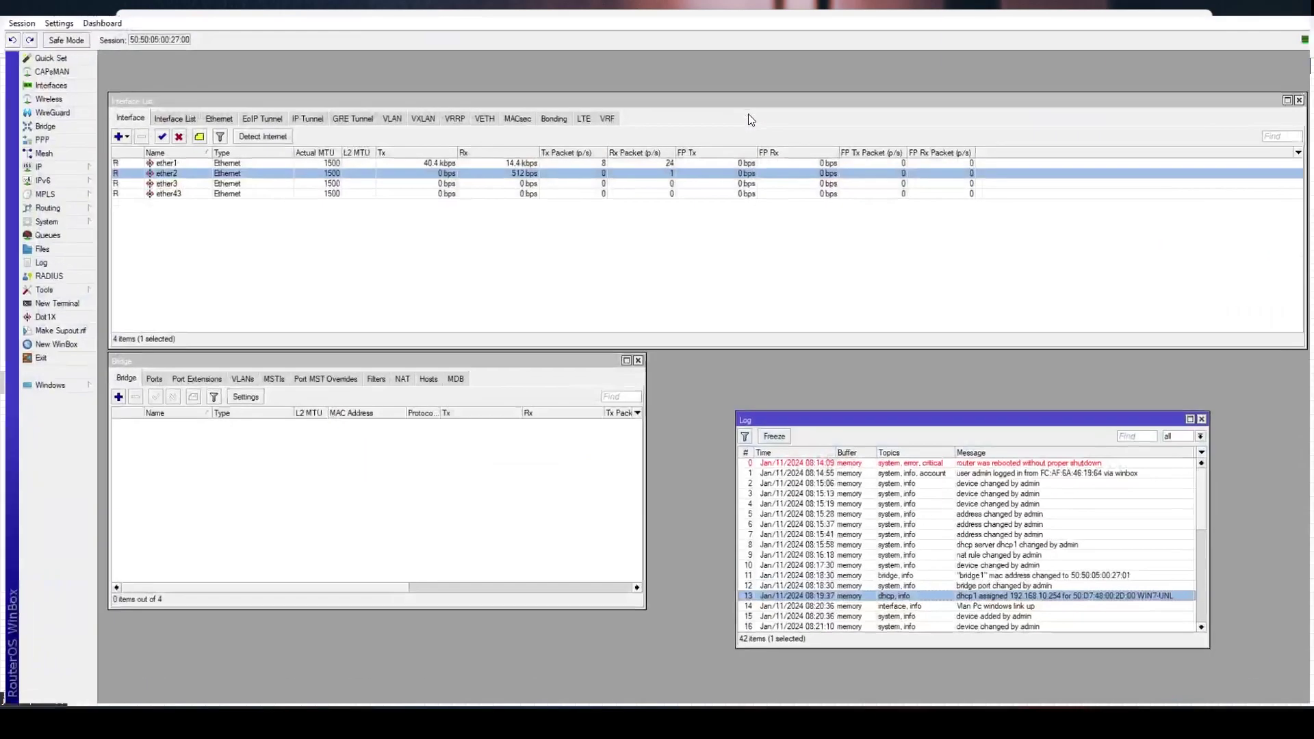
{"action": "left_click", "coordinate": [174, 164]}
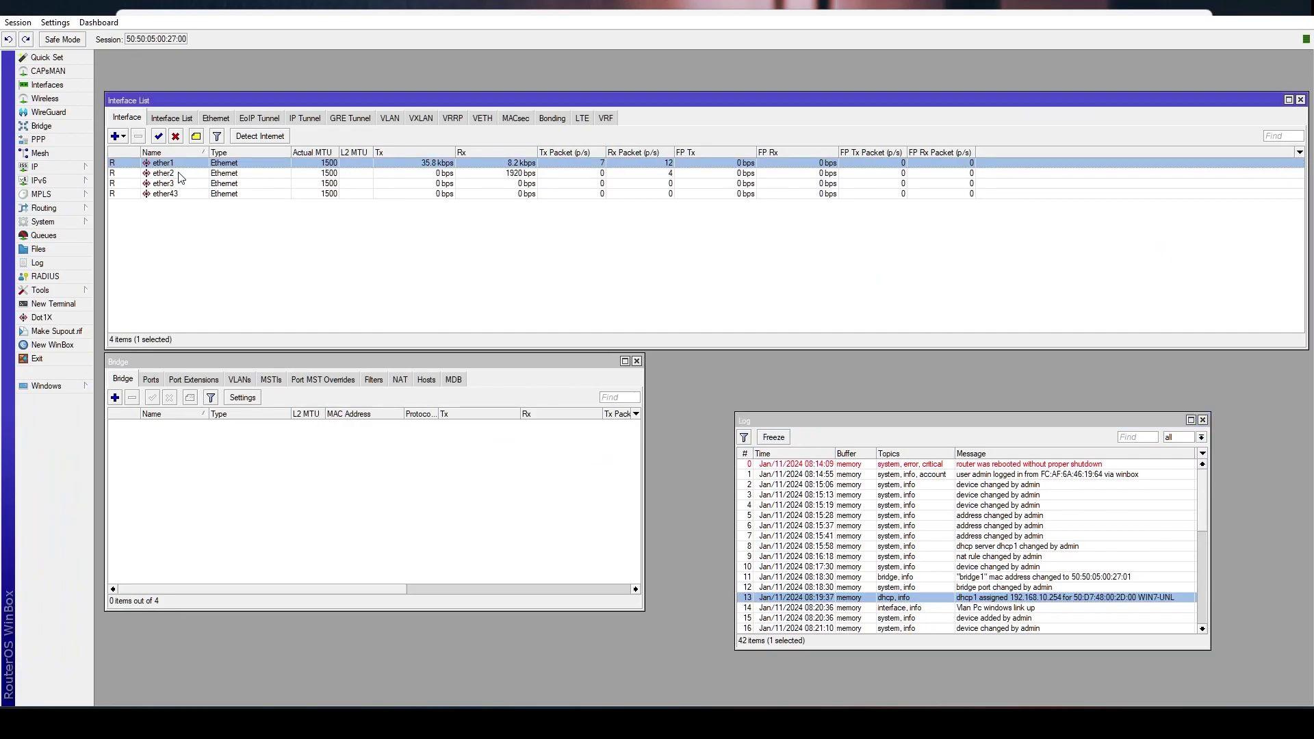
{"action": "left_click", "coordinate": [180, 175]}
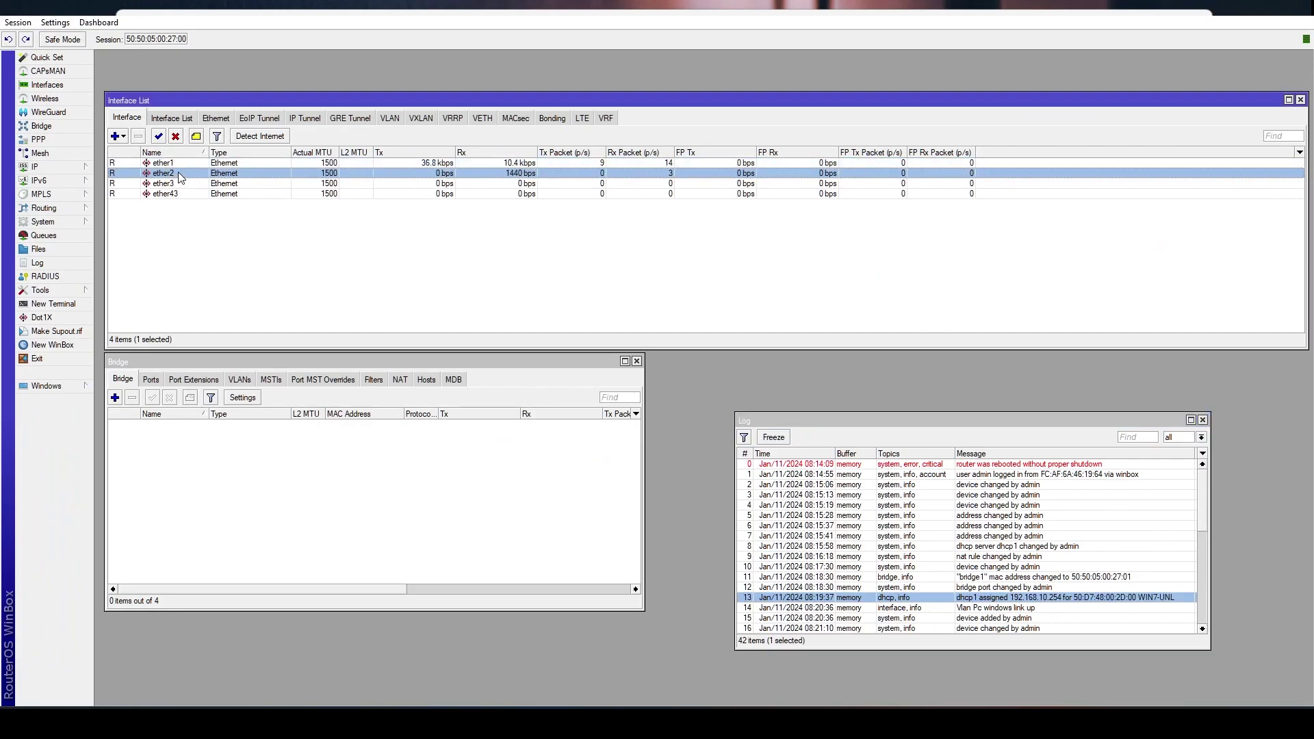
{"action": "left_click", "coordinate": [191, 186]}
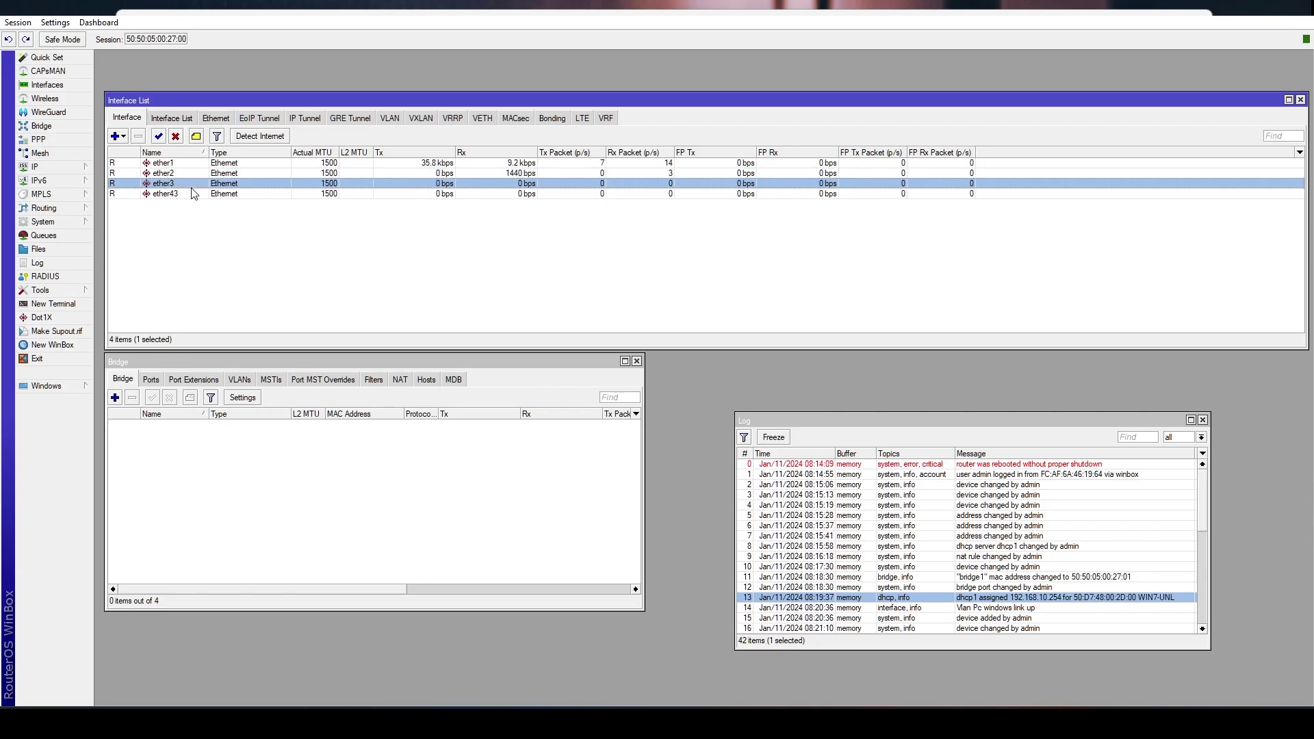
{"action": "left_click", "coordinate": [194, 193]}
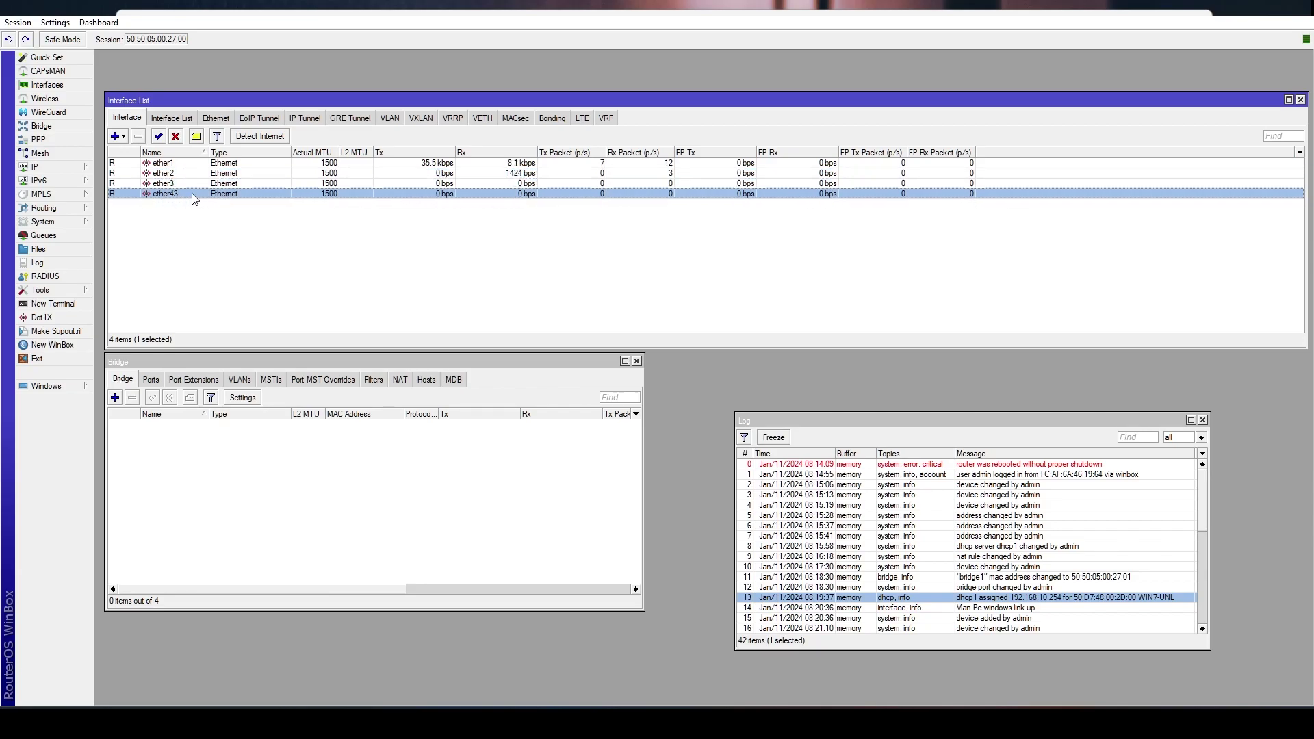
{"action": "left_click", "coordinate": [175, 135]}
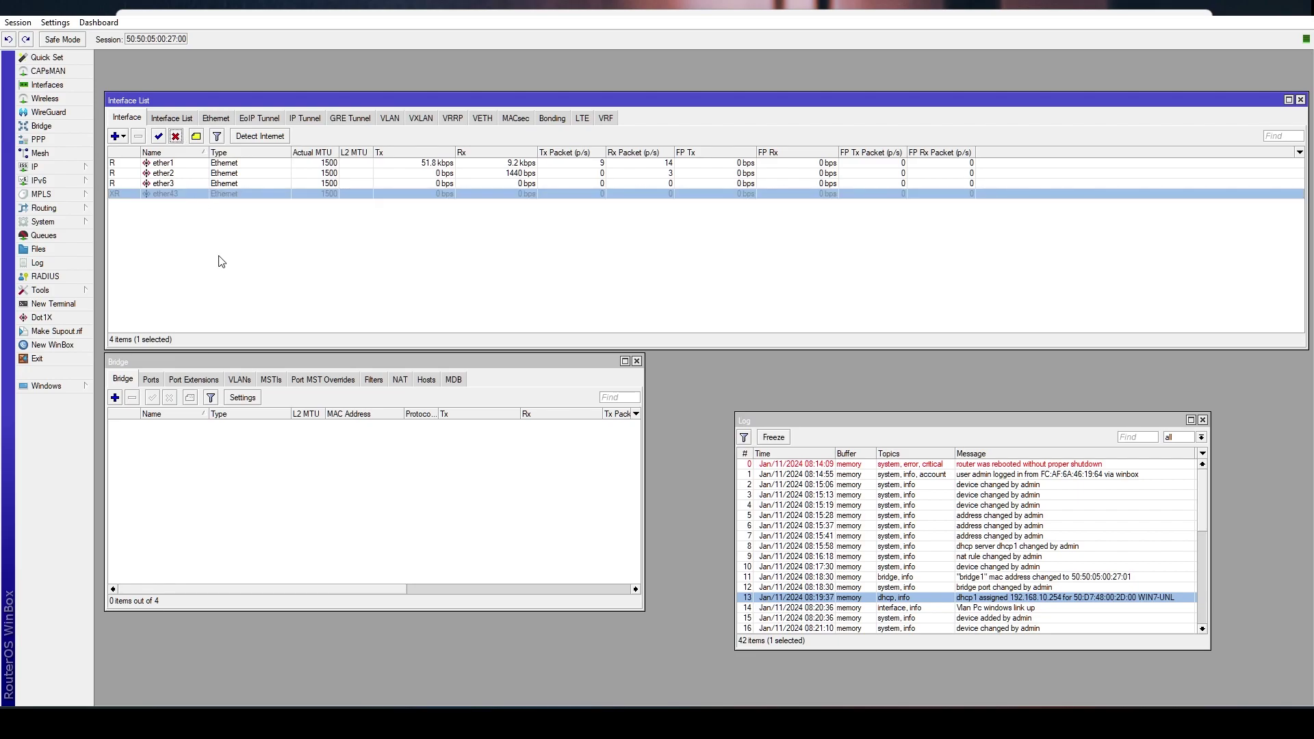
Step: Start a new VLAN interface on the MikroTik router and name it "vlan20 PC Windows"
{"action": "left_click", "coordinate": [171, 184]}
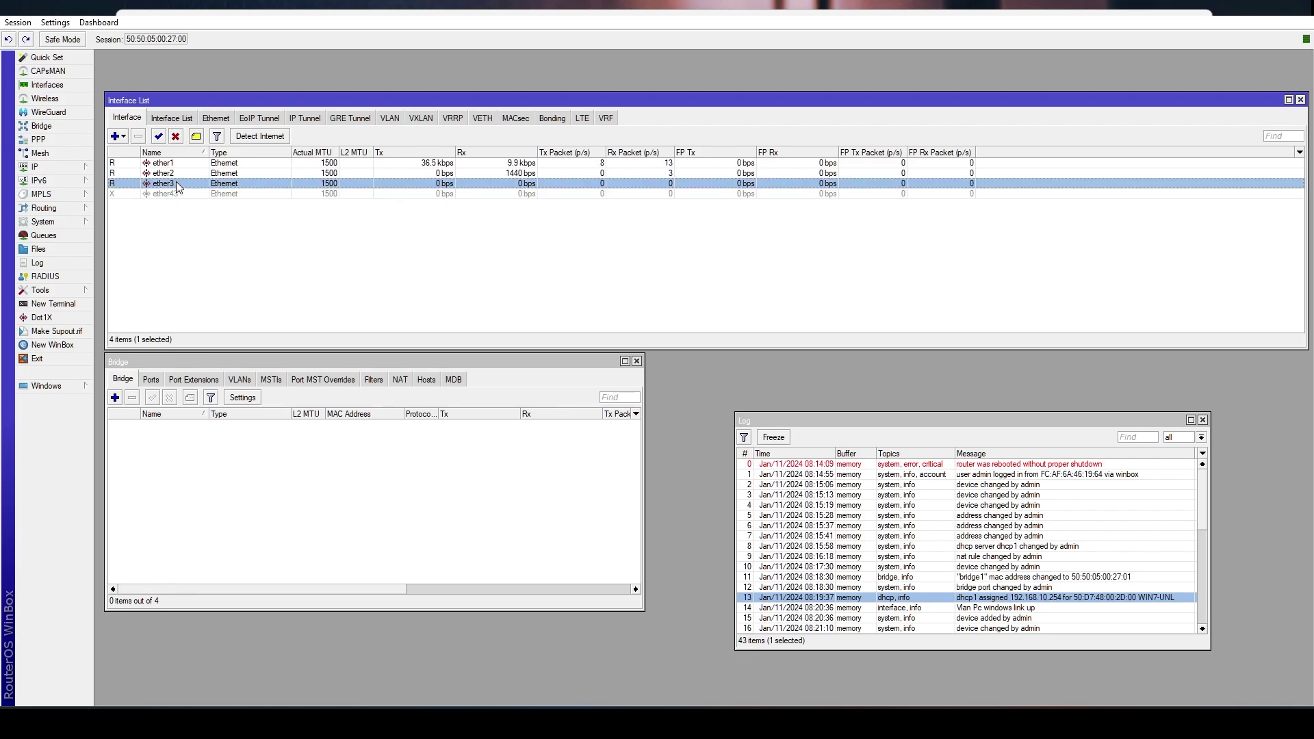
{"action": "left_click", "coordinate": [392, 120]}
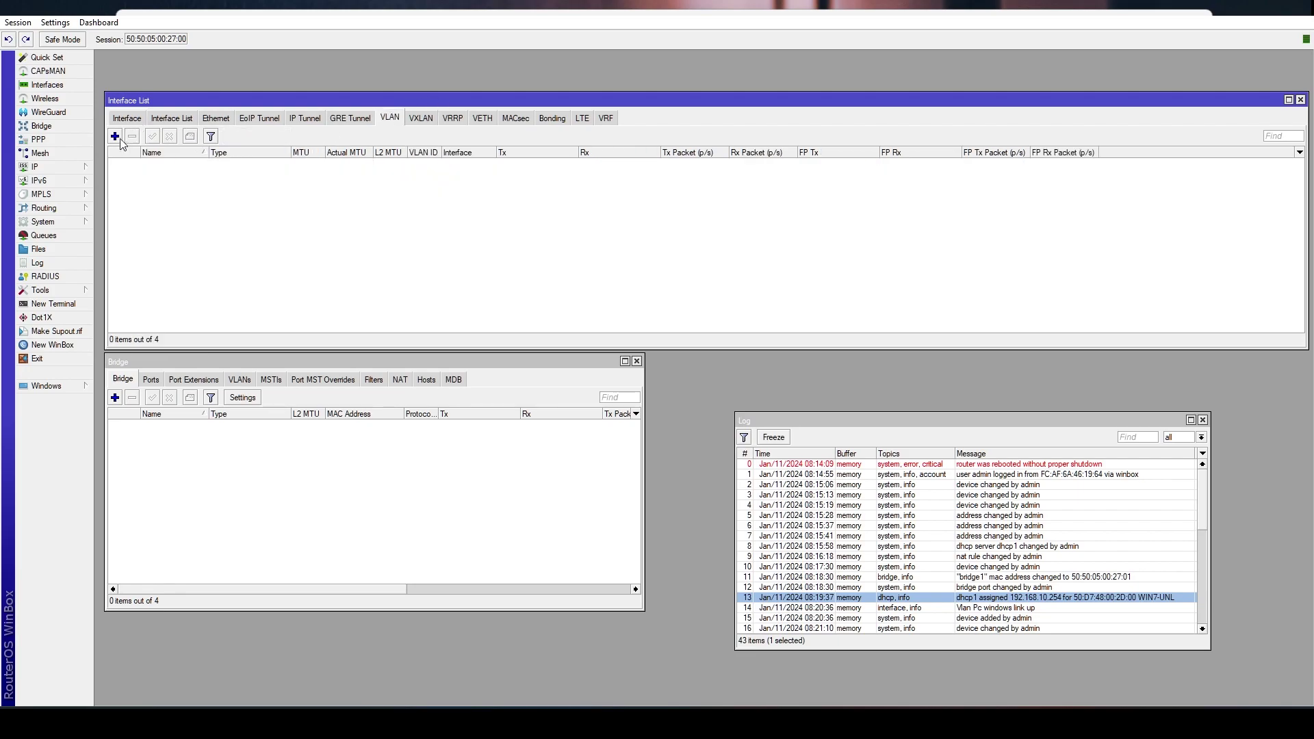
{"action": "left_click", "coordinate": [115, 137]}
{"action": "left_click", "coordinate": [257, 94]}
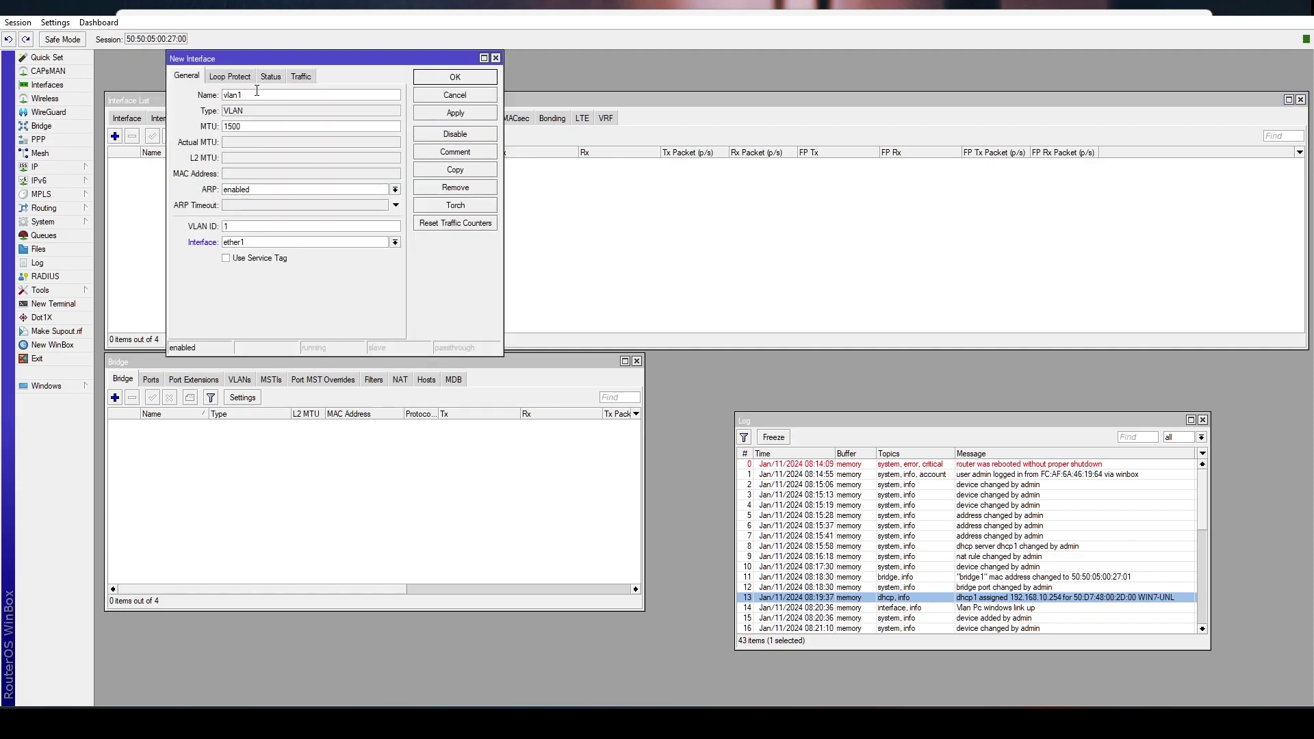
{"action": "key", "text": "BackSpace"}
{"action": "key", "text": "BackSpace"}
{"action": "type", "text": "20 PC Window"}
Step: Set the new interface's VLAN ID to 20 with ether2 as its parent interface, and save it
{"action": "double_click", "coordinate": [283, 228]}
{"action": "left_click", "coordinate": [249, 228]}
{"action": "type", "text": "20"}
{"action": "left_click", "coordinate": [247, 244]}
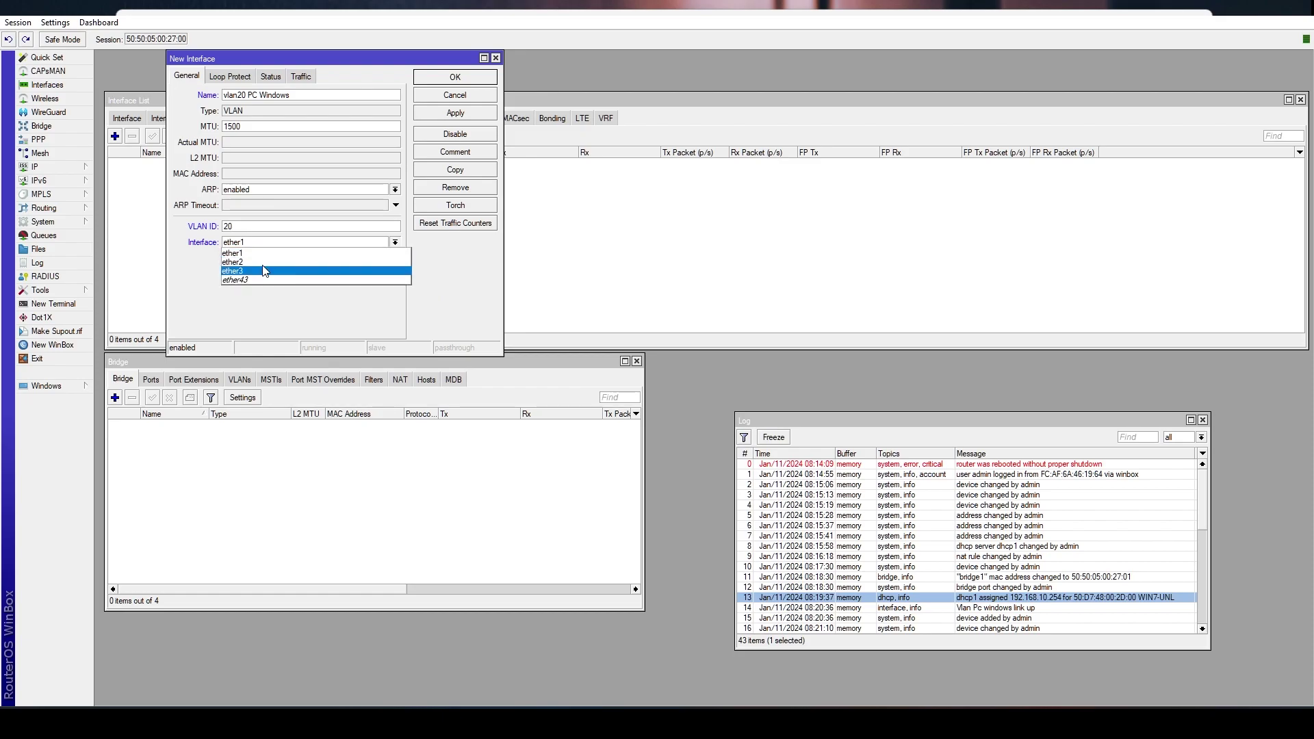
{"action": "left_click", "coordinate": [265, 262]}
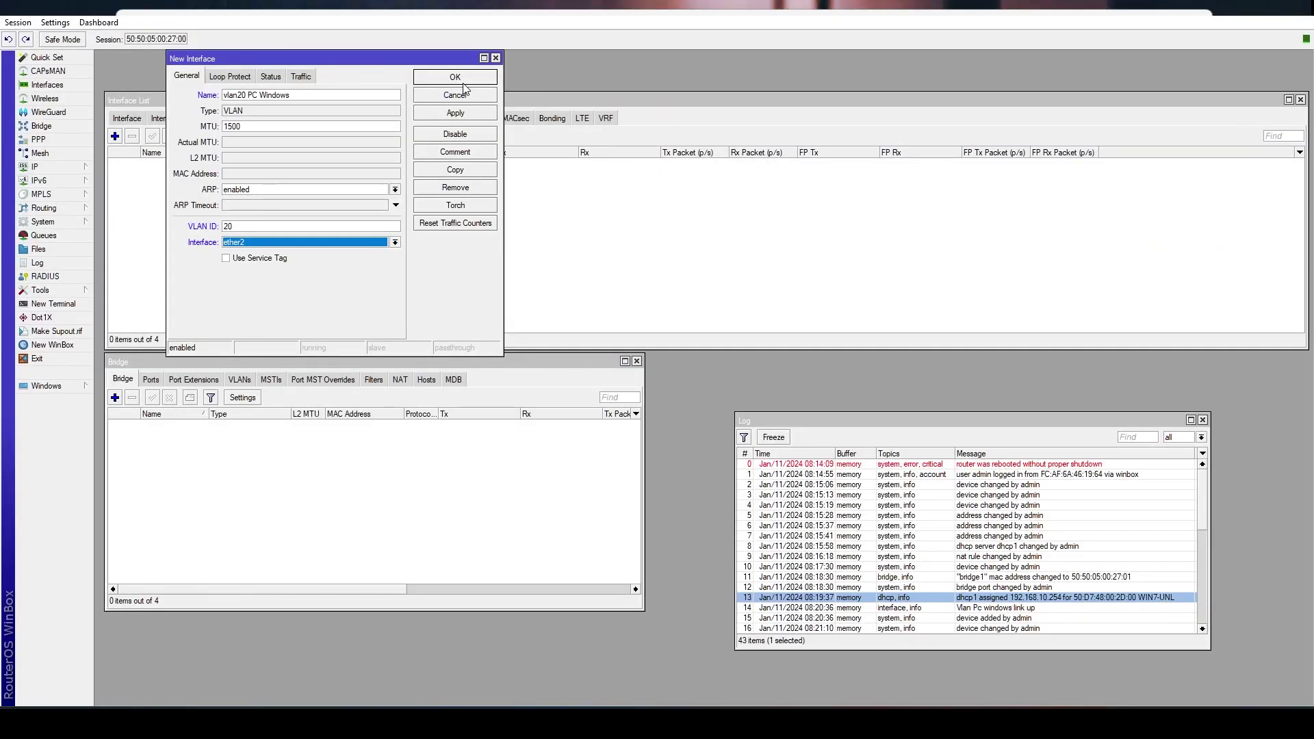
{"action": "left_click", "coordinate": [469, 115]}
{"action": "left_click", "coordinate": [455, 78]}
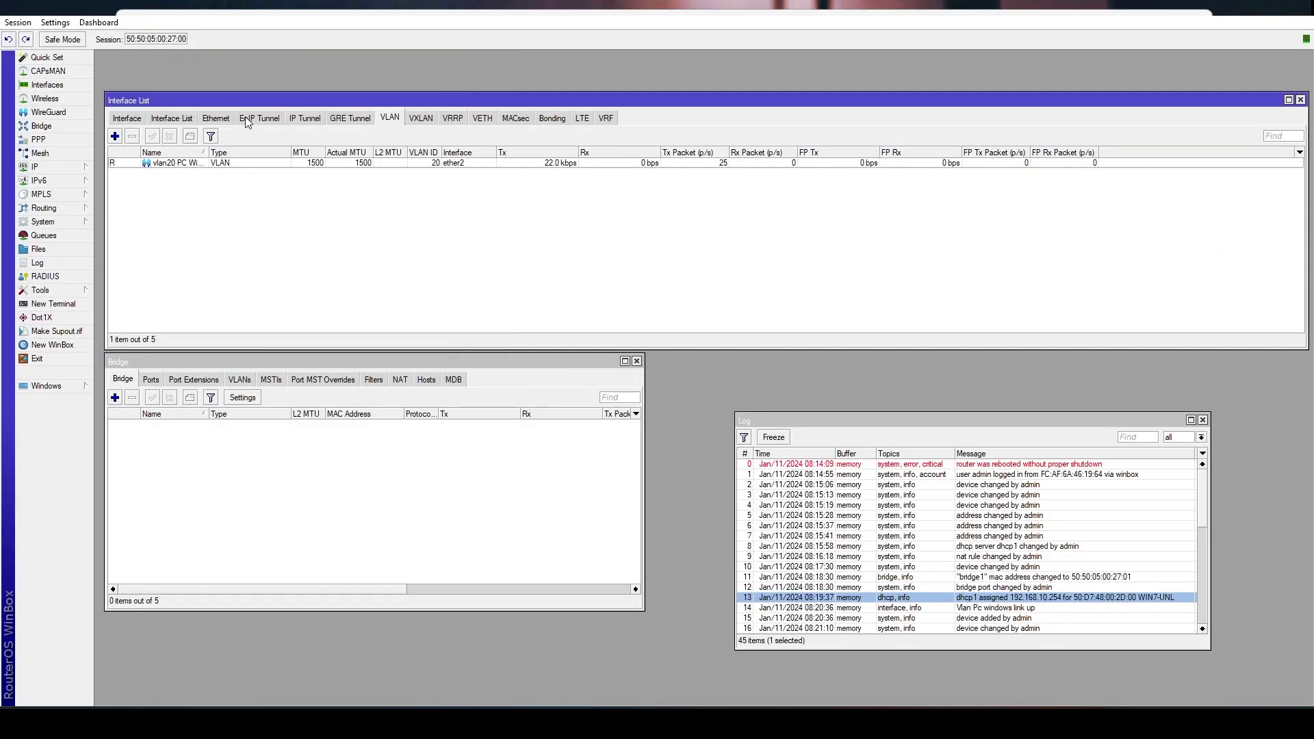
Step: Widen the name column in the full interface list and inspect the VLAN nested under ether2
{"action": "left_click", "coordinate": [128, 120]}
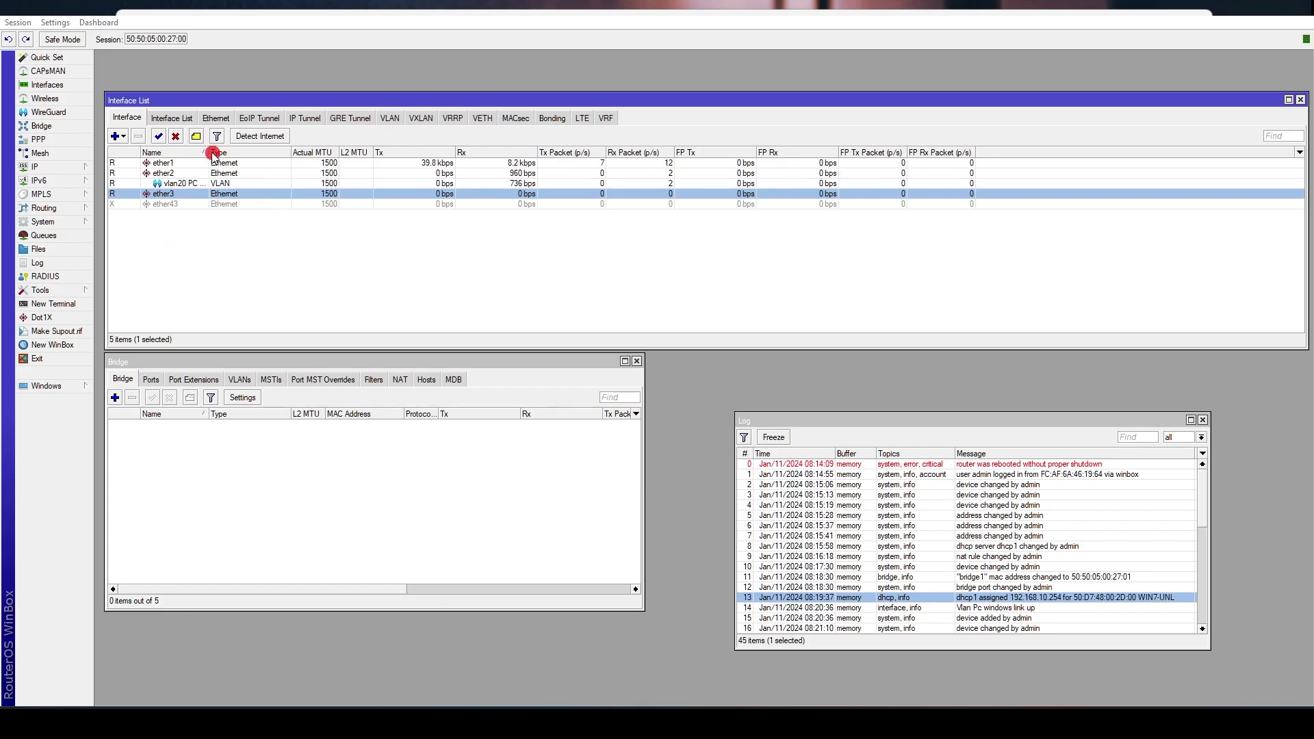
{"action": "left_click_drag", "start_coordinate": [208, 152], "coordinate": [254, 152]}
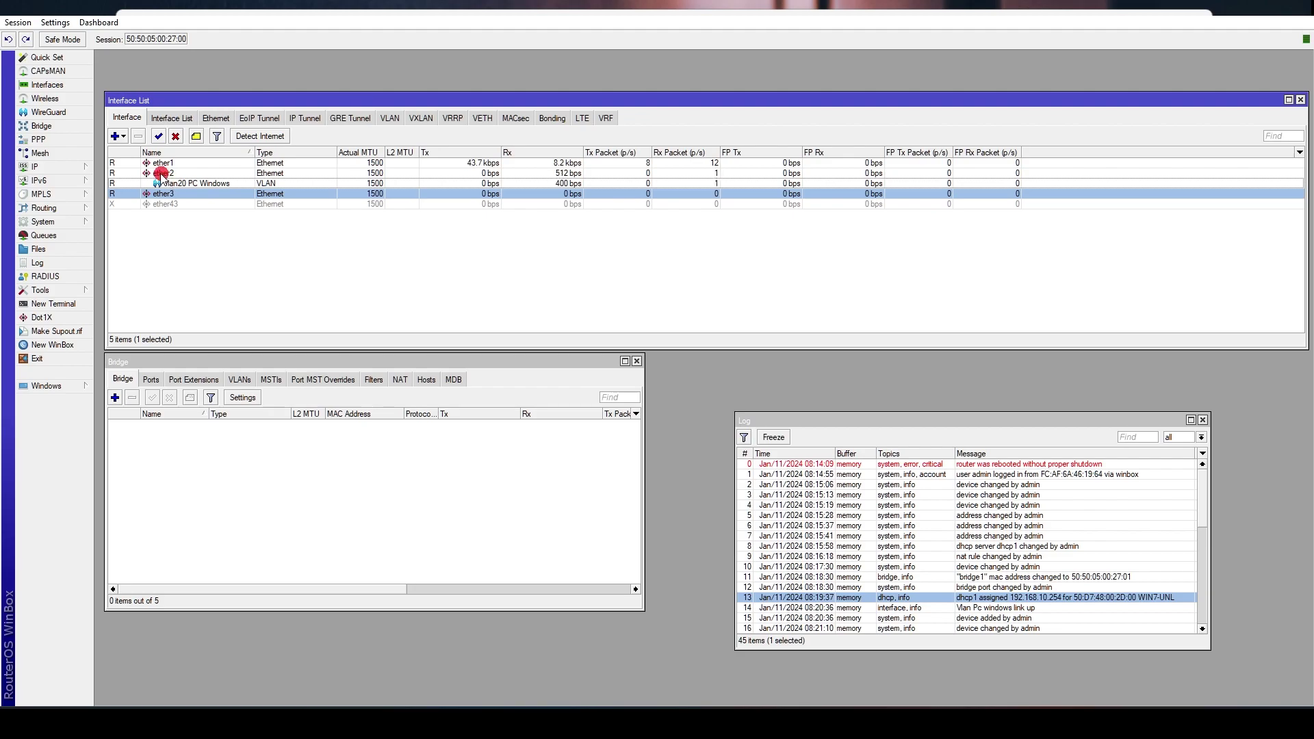
{"action": "left_click", "coordinate": [162, 173]}
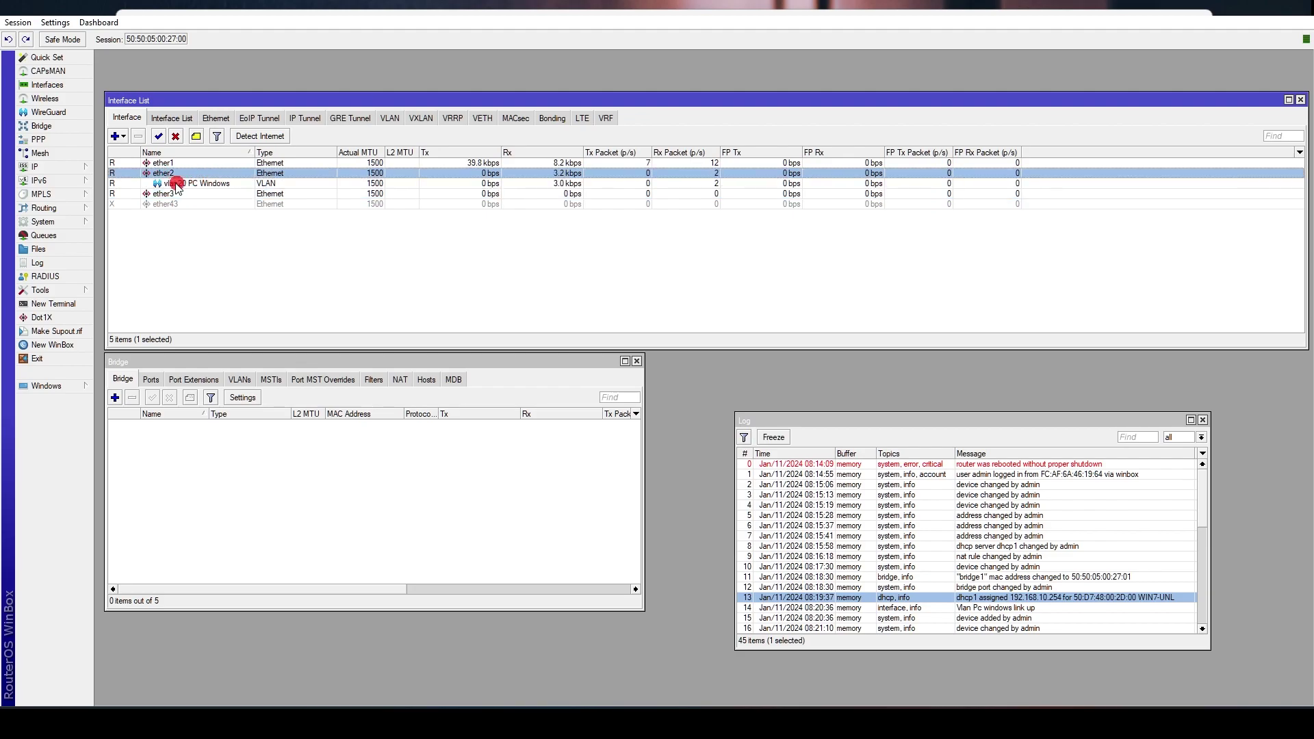
{"action": "left_click", "coordinate": [178, 184]}
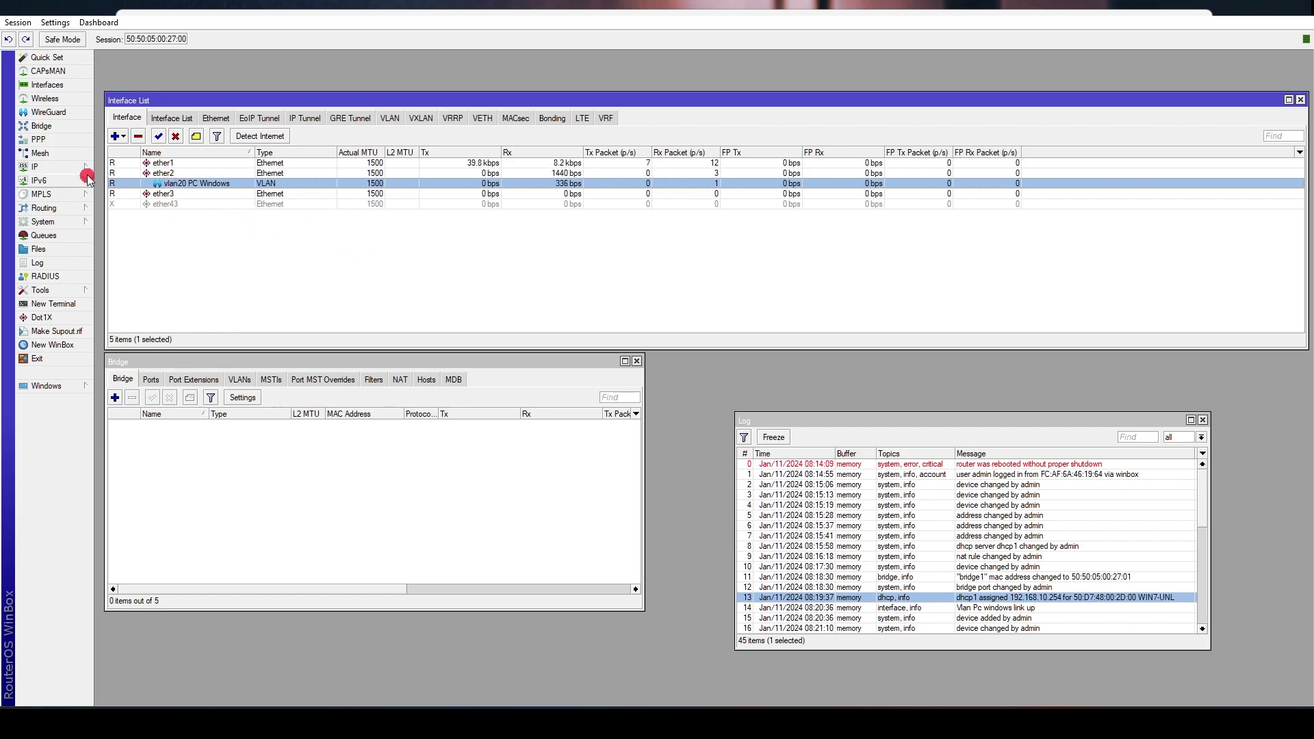
Step: Reassign the LAN address 192.168.10.1/24 to the "vlan20 PC Windows" interface and close the address list
{"action": "left_click", "coordinate": [68, 167]}
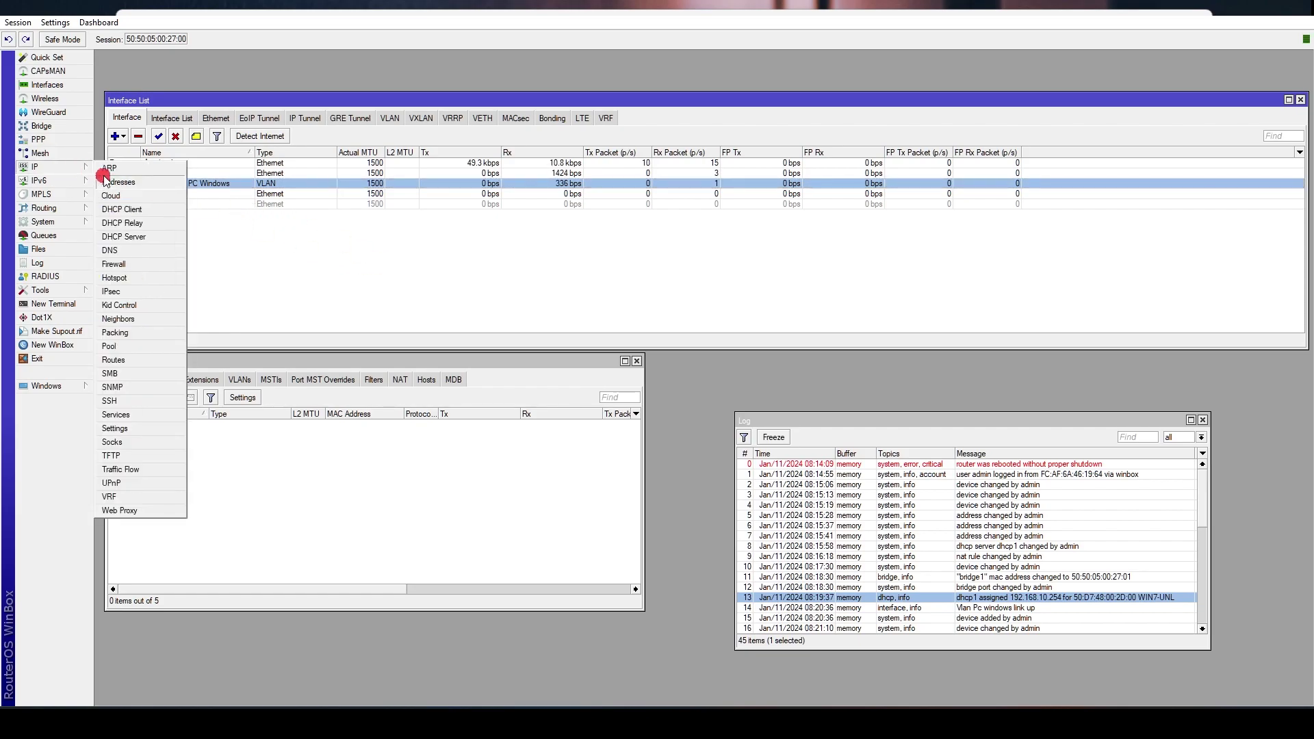
{"action": "left_click", "coordinate": [125, 183]}
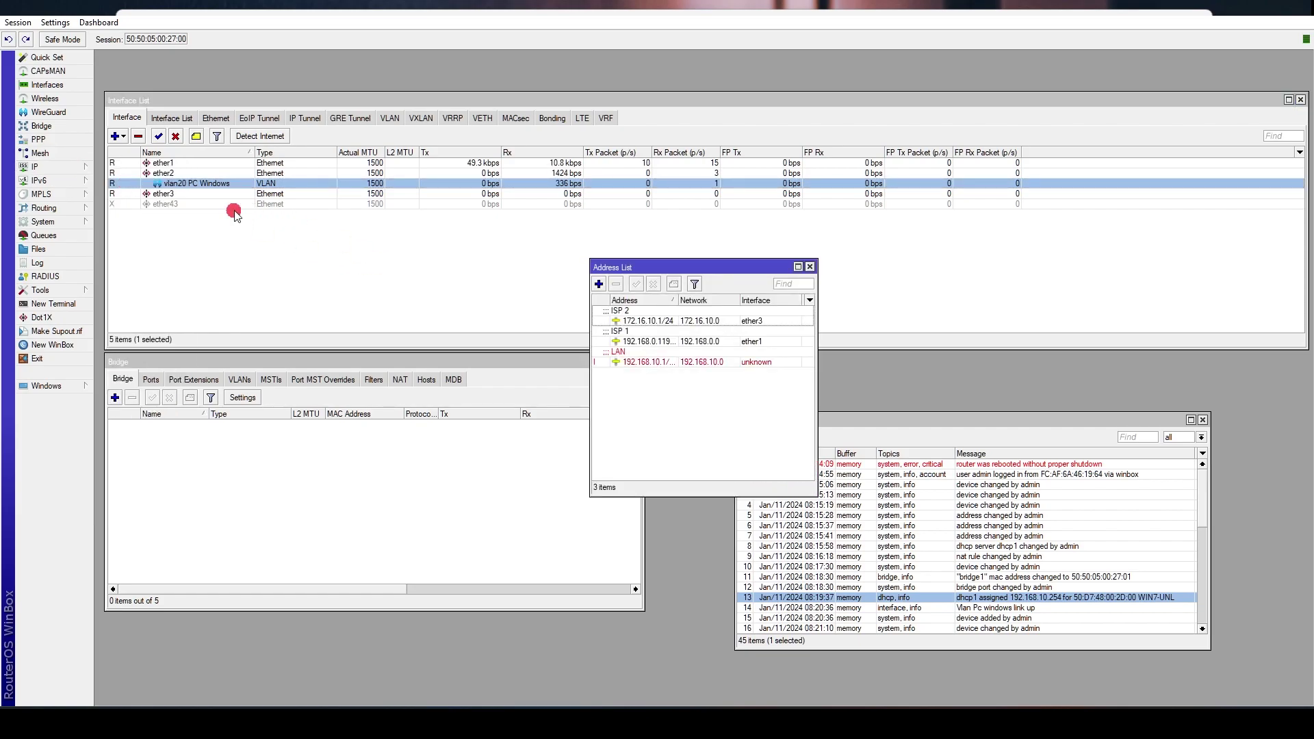
{"action": "double_click", "coordinate": [659, 368]}
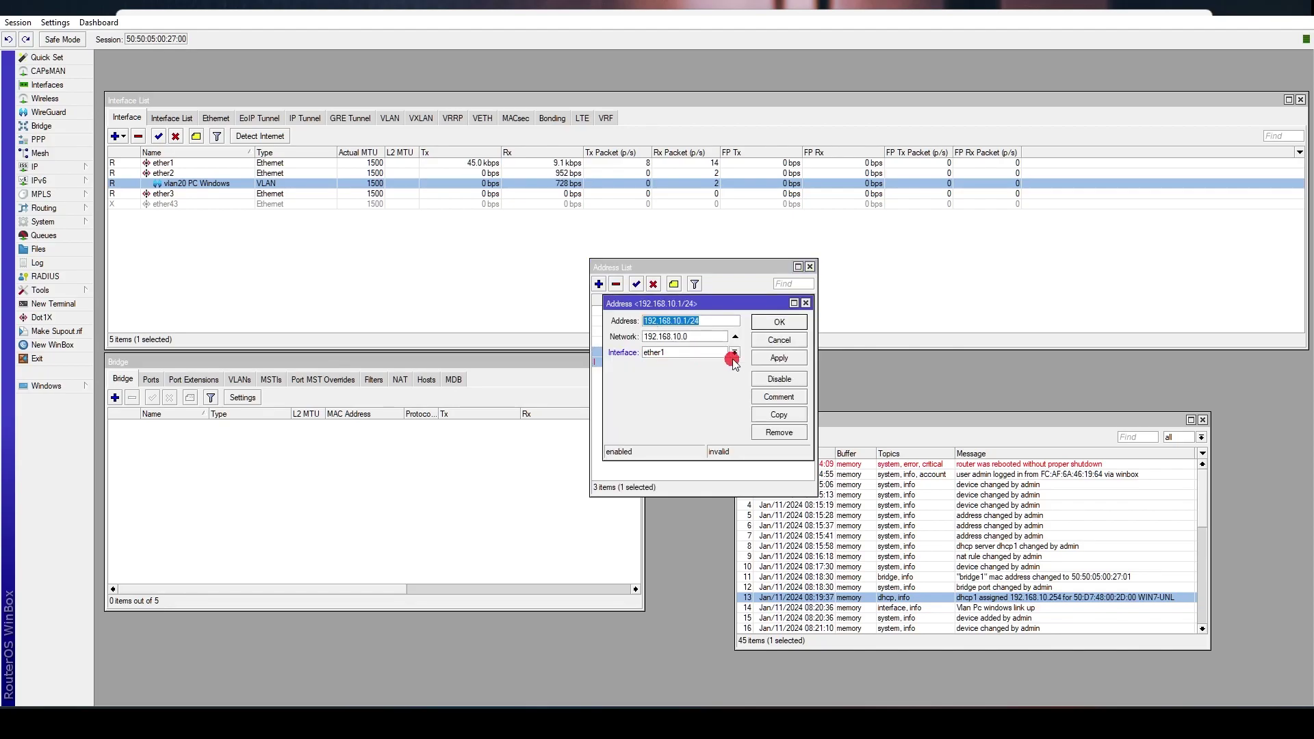
{"action": "left_click", "coordinate": [736, 353]}
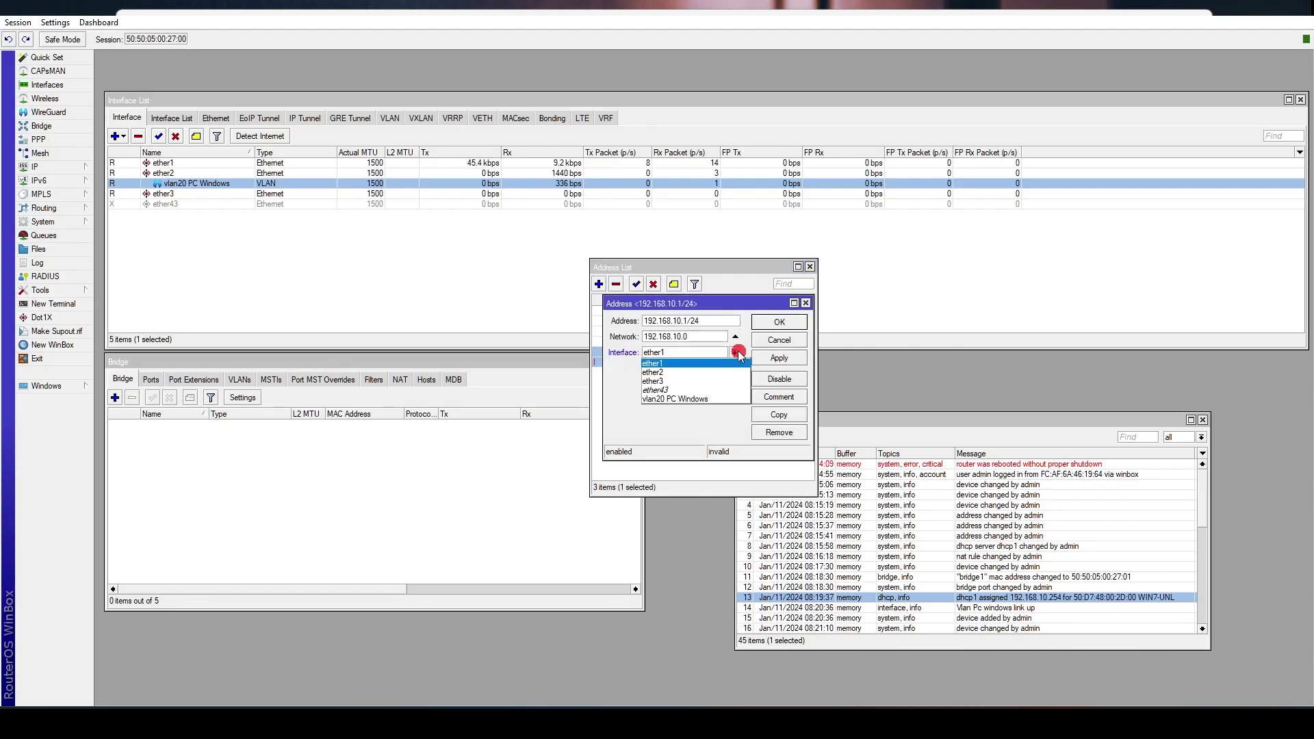
{"action": "left_click", "coordinate": [727, 399]}
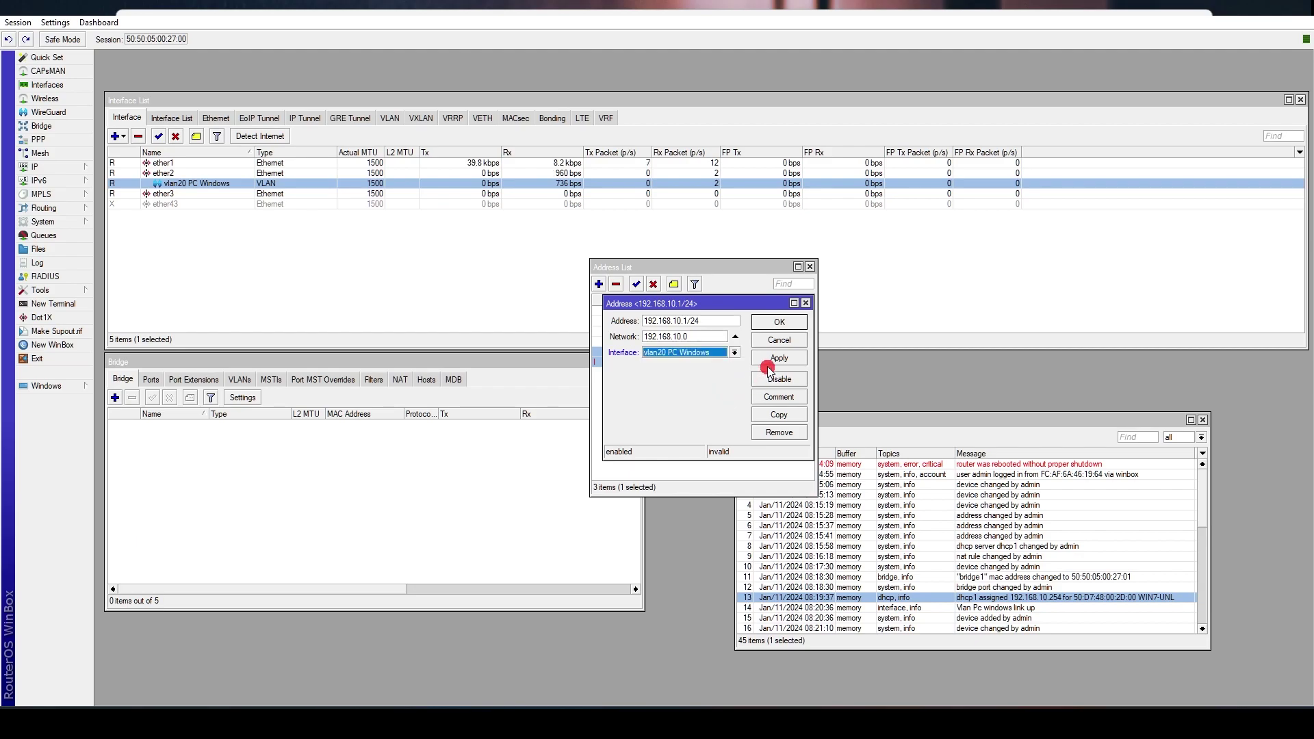
{"action": "left_click", "coordinate": [767, 356]}
{"action": "left_click", "coordinate": [778, 322]}
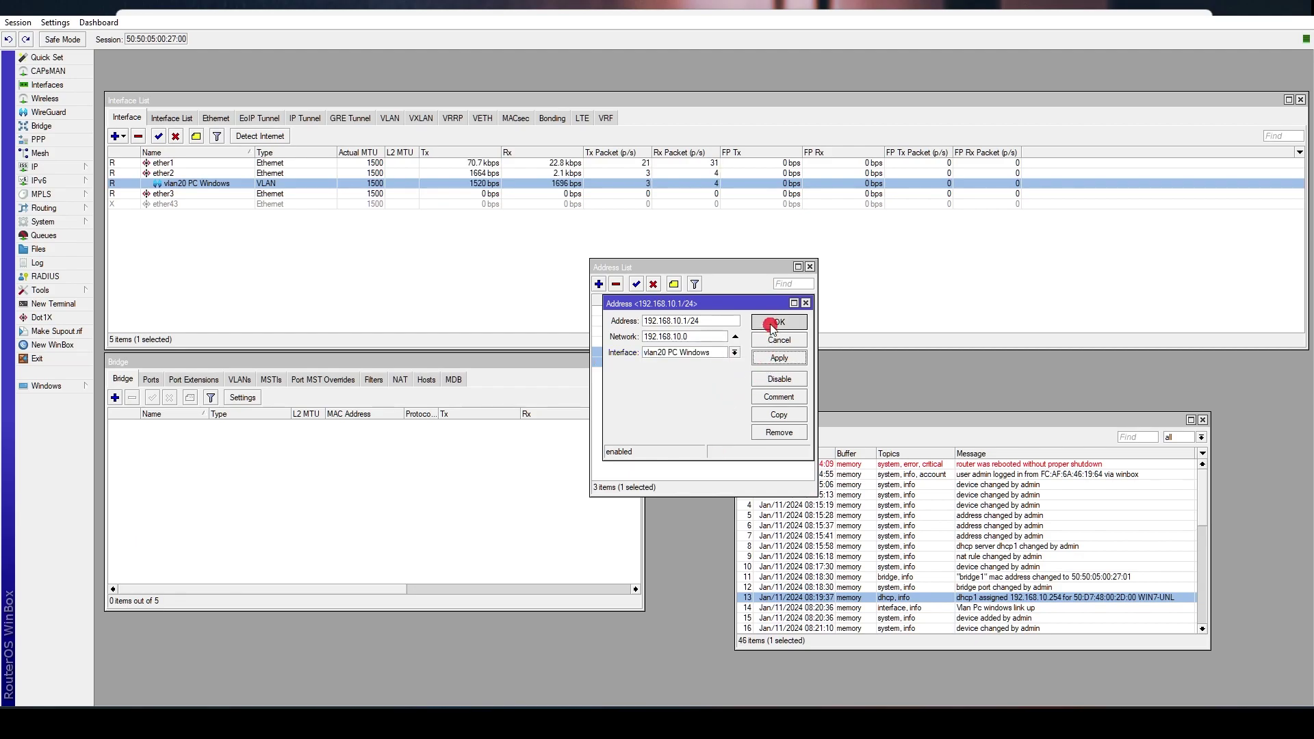
{"action": "left_click", "coordinate": [810, 267]}
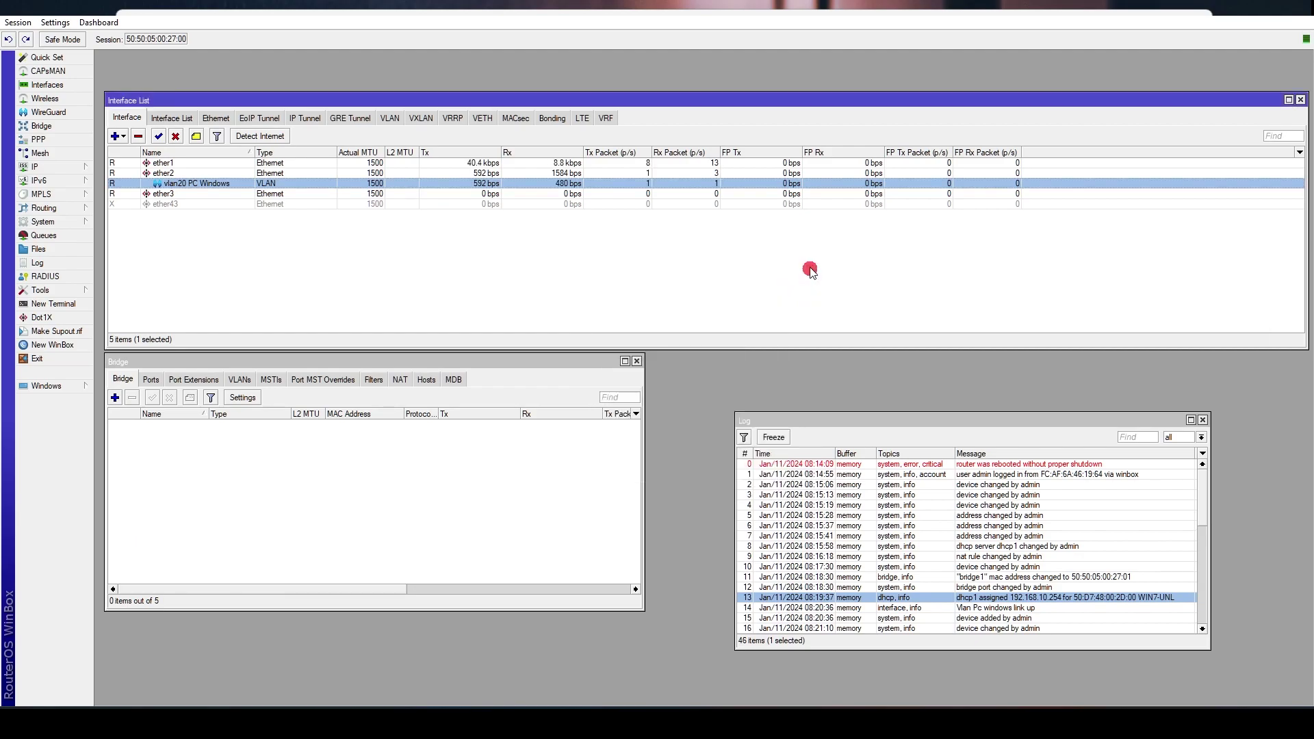
Step: Set the interface of DHCP server dhcp1 to "vlan20 PC Windows" and close the DHCP server list
{"action": "left_click", "coordinate": [58, 171]}
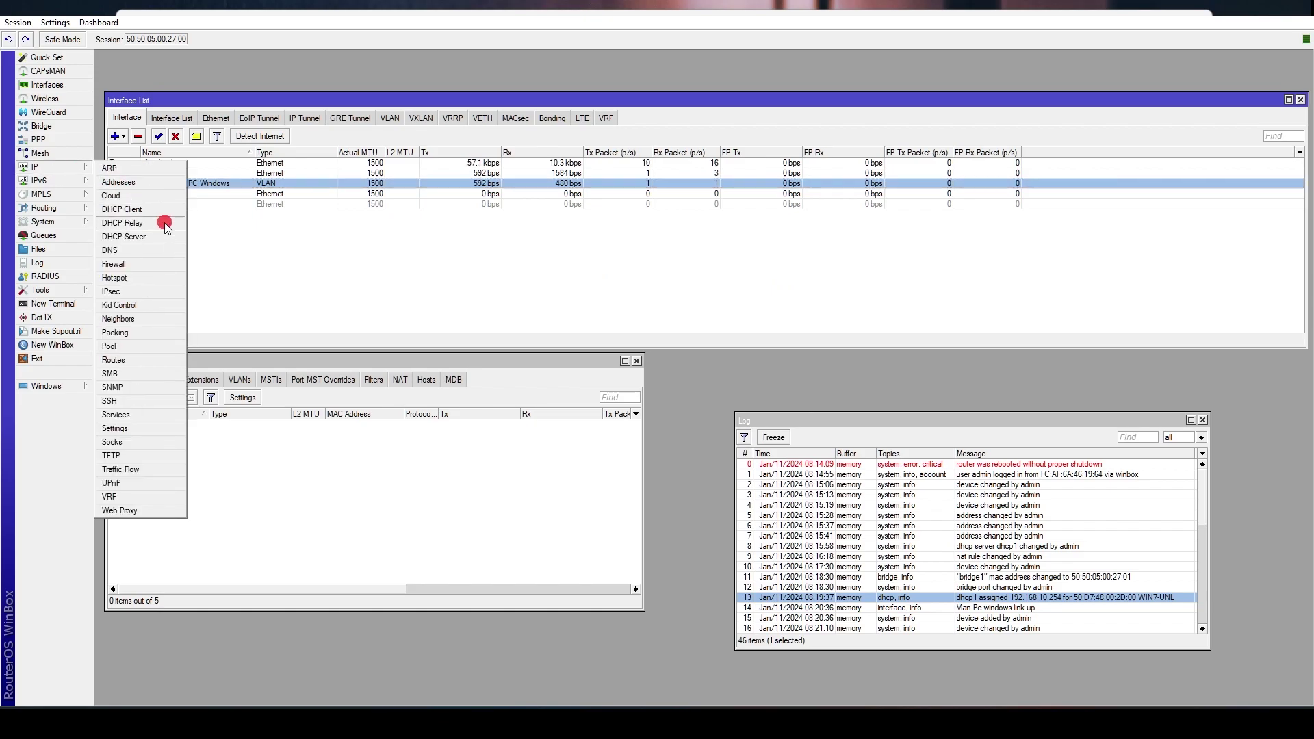
{"action": "left_click", "coordinate": [157, 237]}
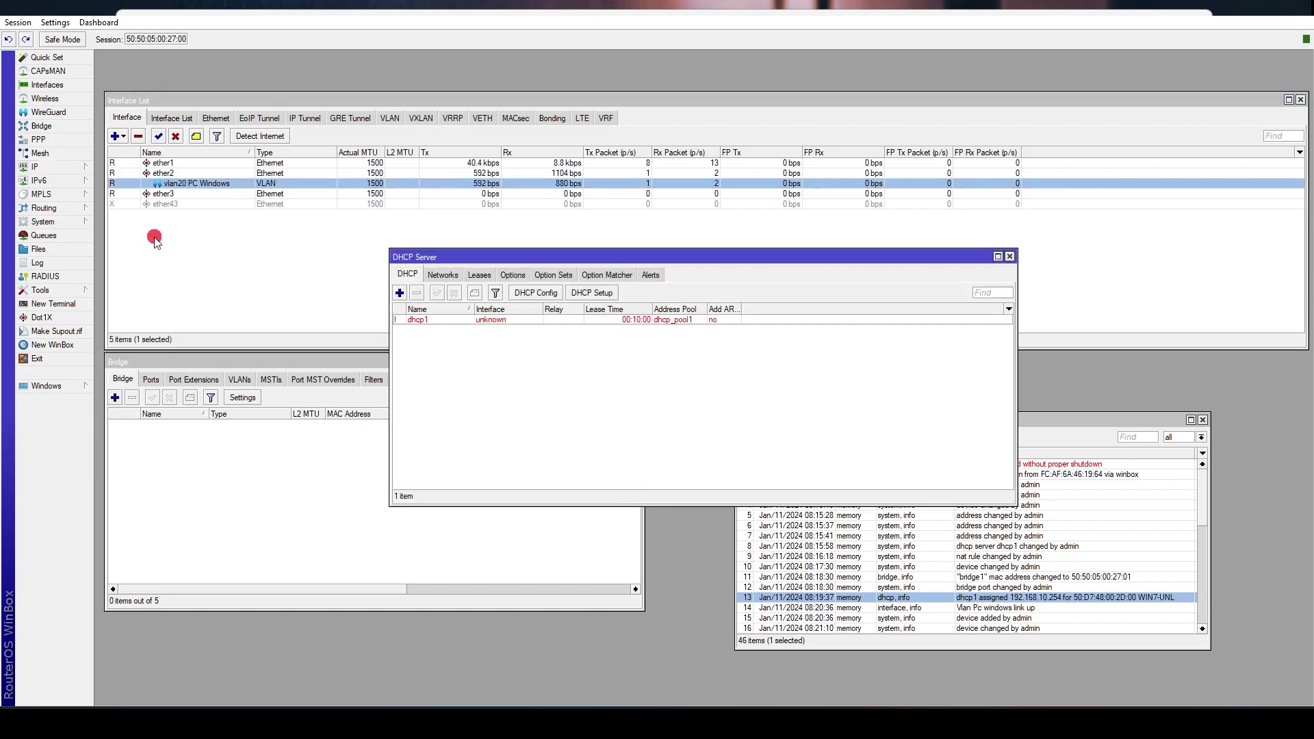
{"action": "left_click", "coordinate": [473, 321]}
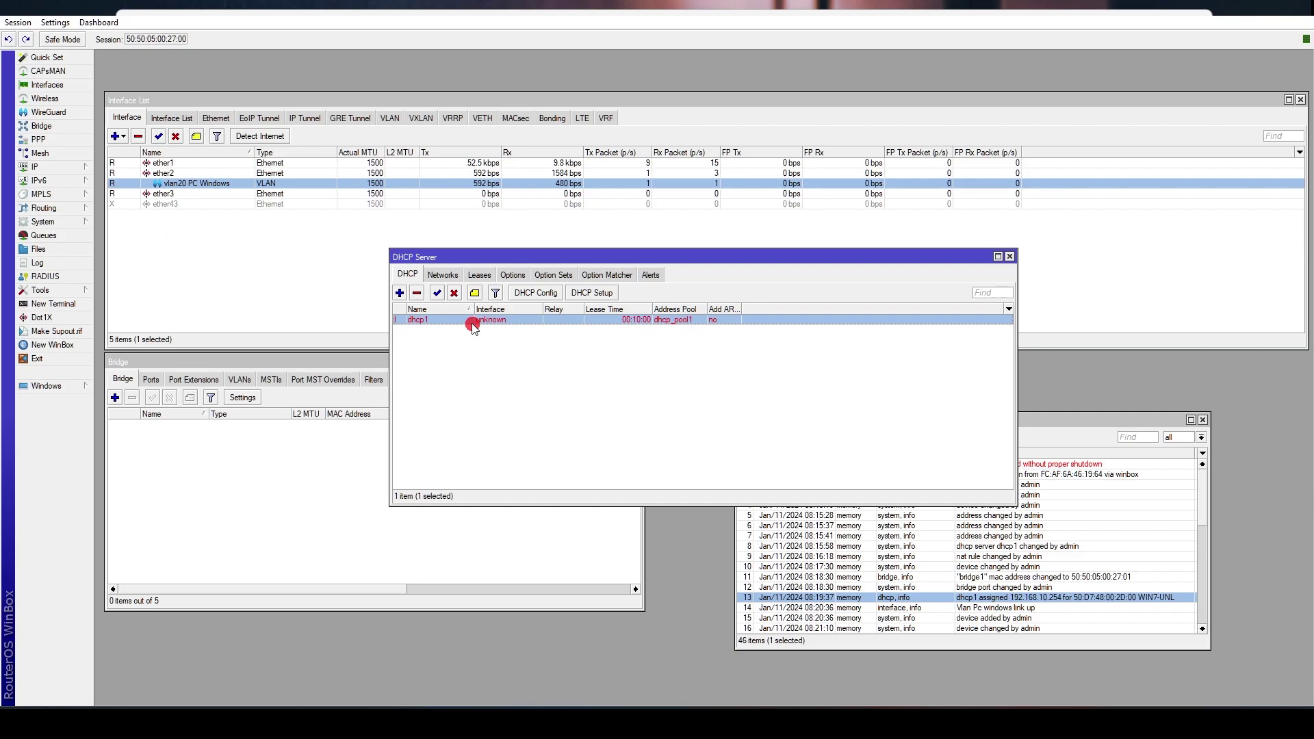
{"action": "double_click", "coordinate": [474, 325]}
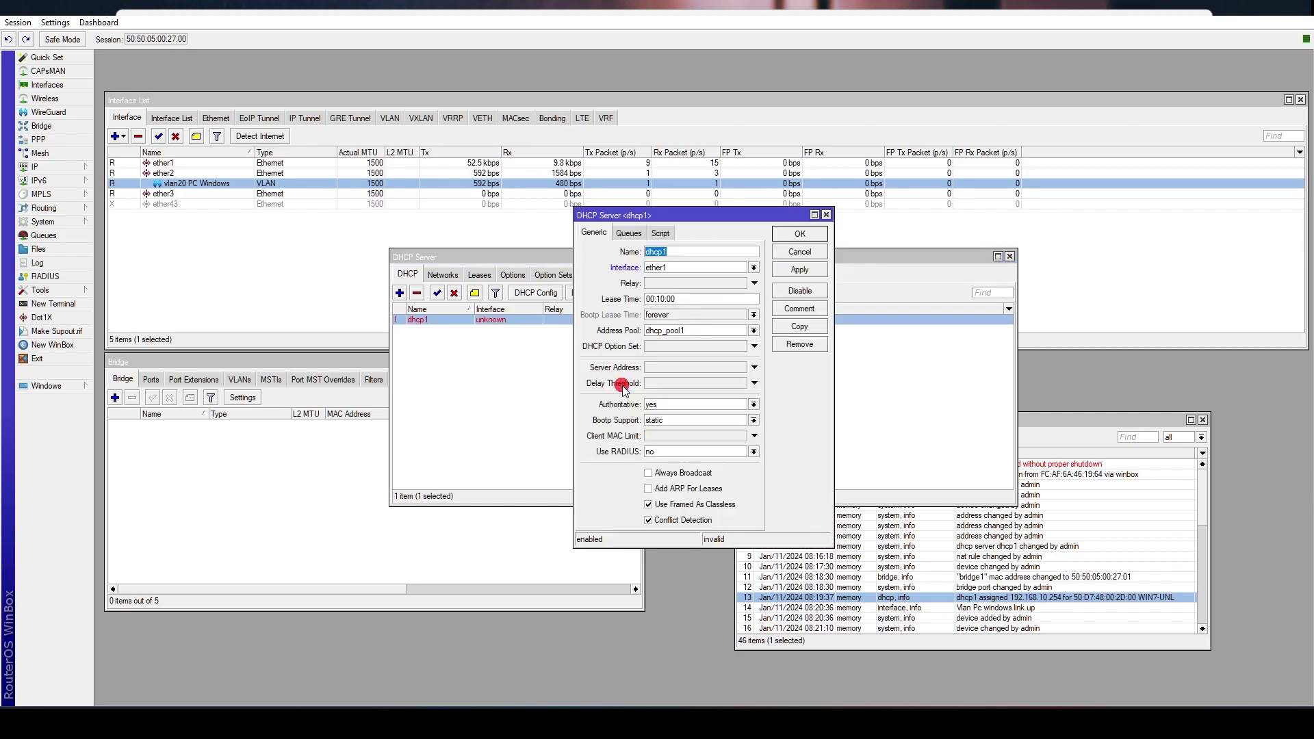
{"action": "left_click", "coordinate": [754, 268]}
{"action": "left_click", "coordinate": [745, 314]}
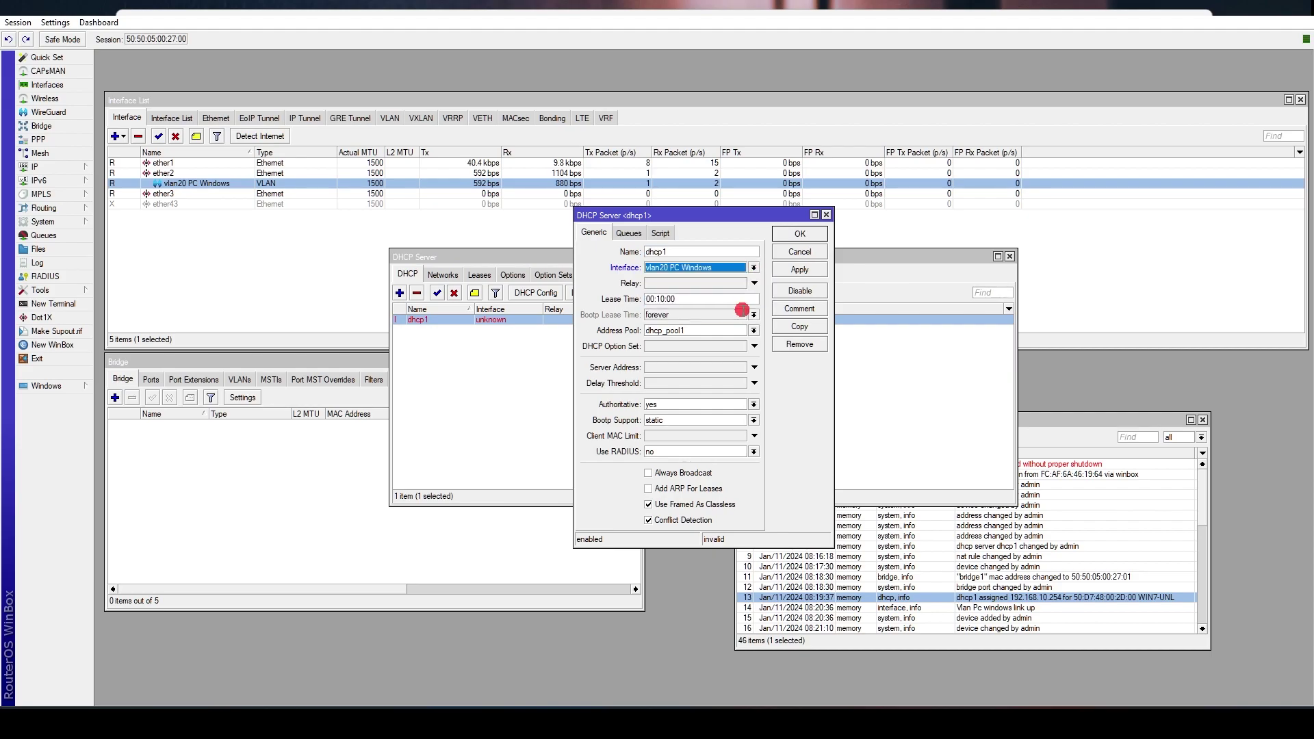
{"action": "left_click", "coordinate": [799, 271]}
{"action": "left_click", "coordinate": [800, 234]}
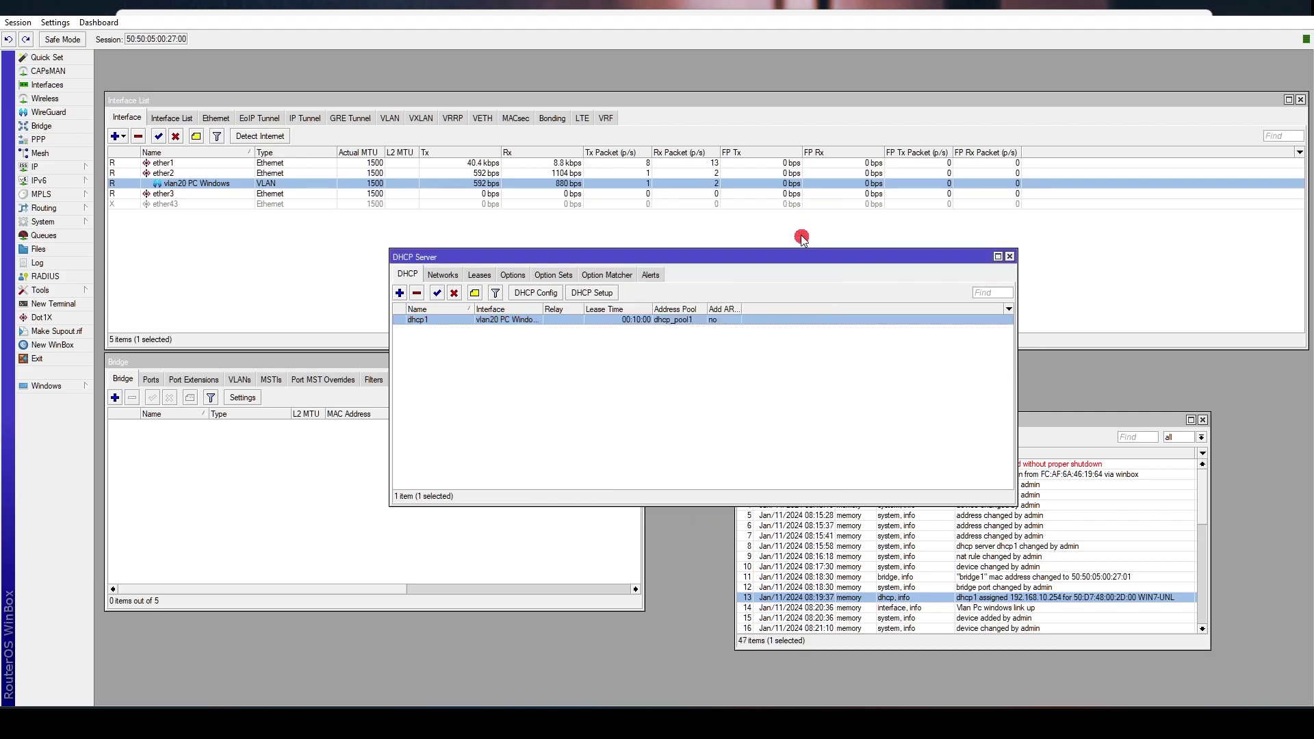
{"action": "left_click", "coordinate": [1011, 258]}
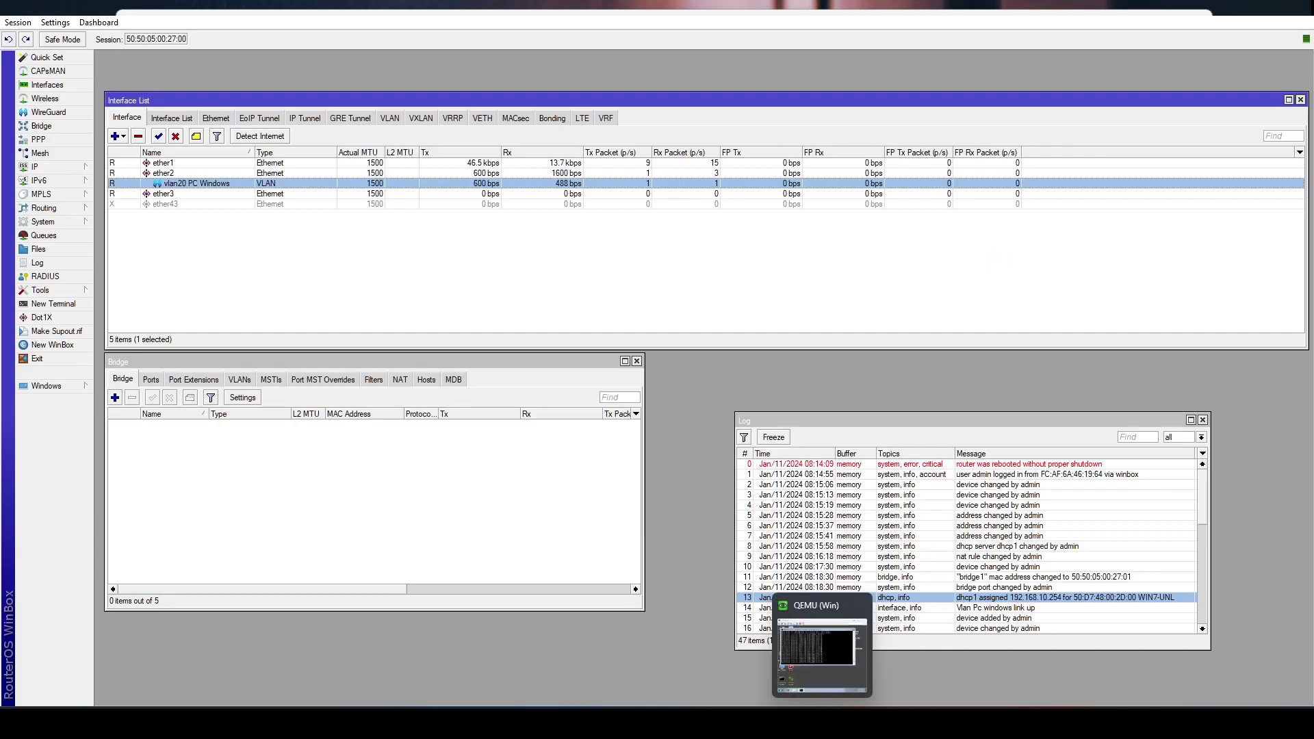
Step: Switch to the Windows virtual machine, stop the running ping and renew its DHCP lease with ipconfig /renew
{"action": "left_click", "coordinate": [838, 685]}
{"action": "left_click", "coordinate": [975, 468]}
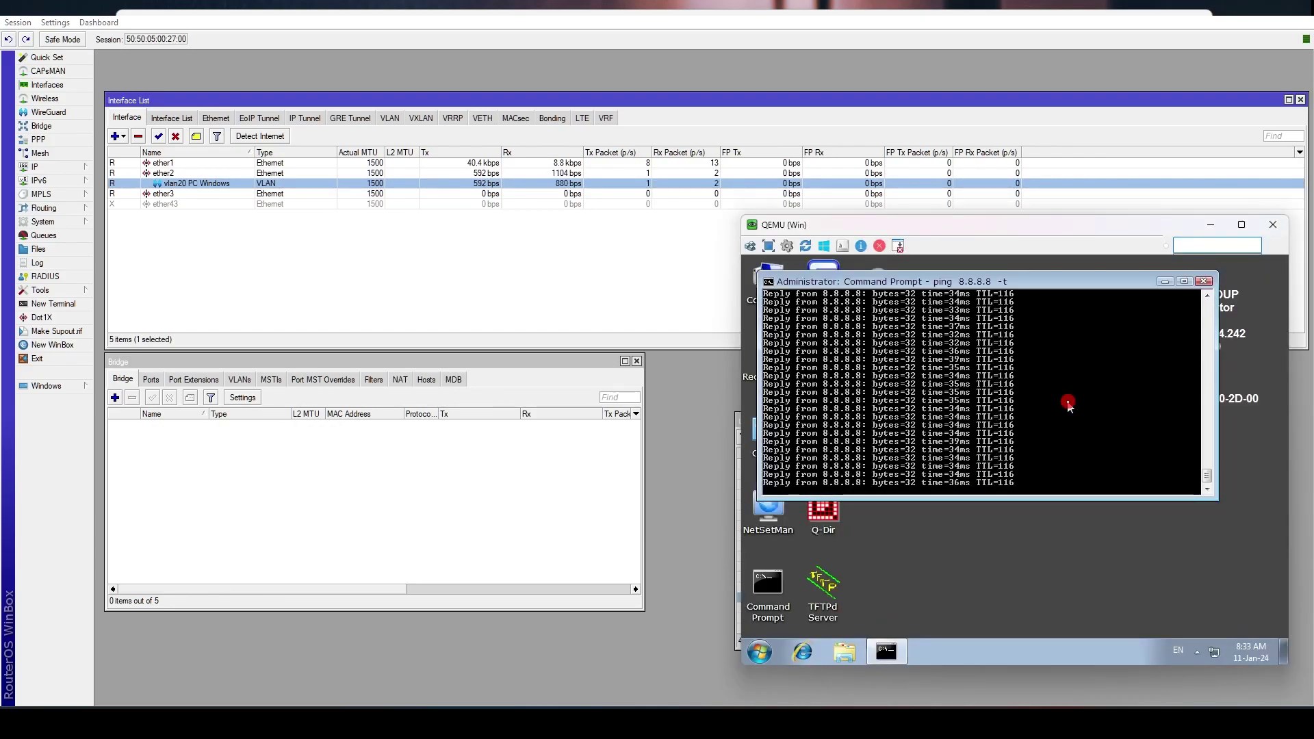
{"action": "key", "text": "ctrl+c"}
{"action": "type", "text": "ipconfig /renew"}
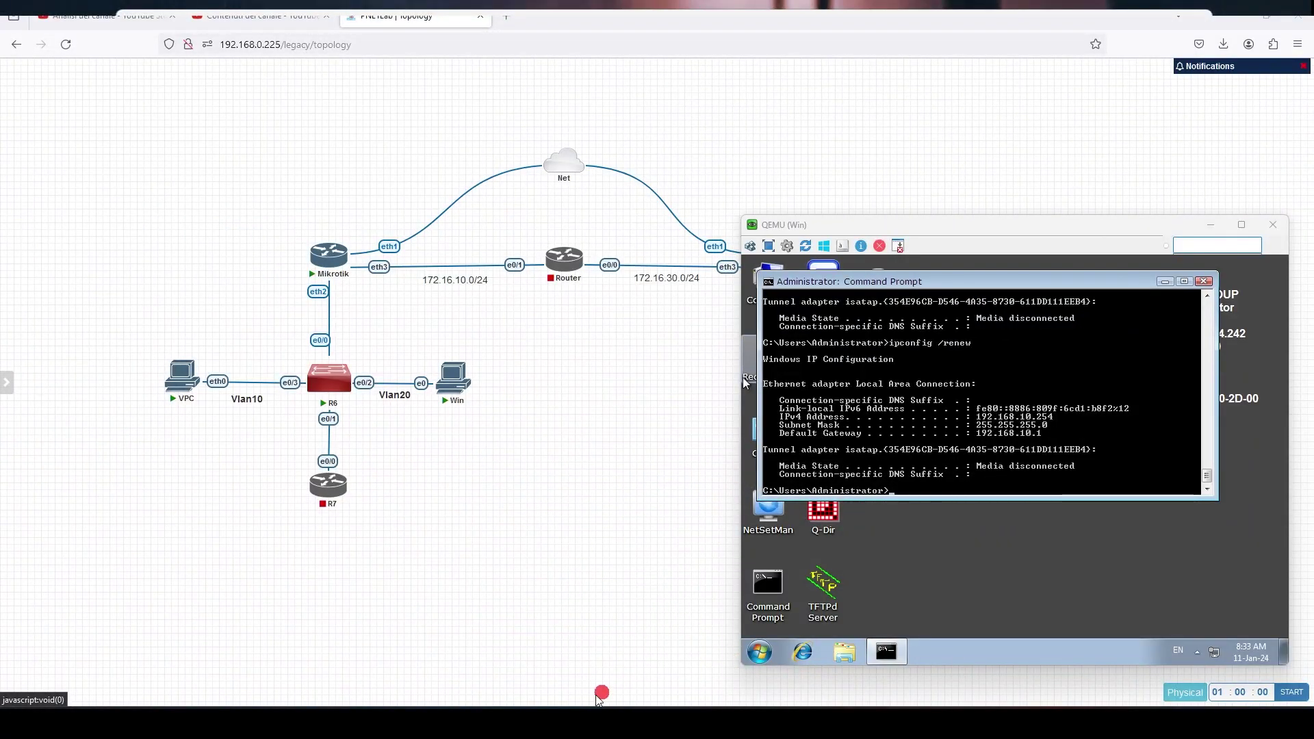
Step: Bring up the R6 switch console over the topology and page to the end of its running configuration
{"action": "left_click", "coordinate": [484, 626]}
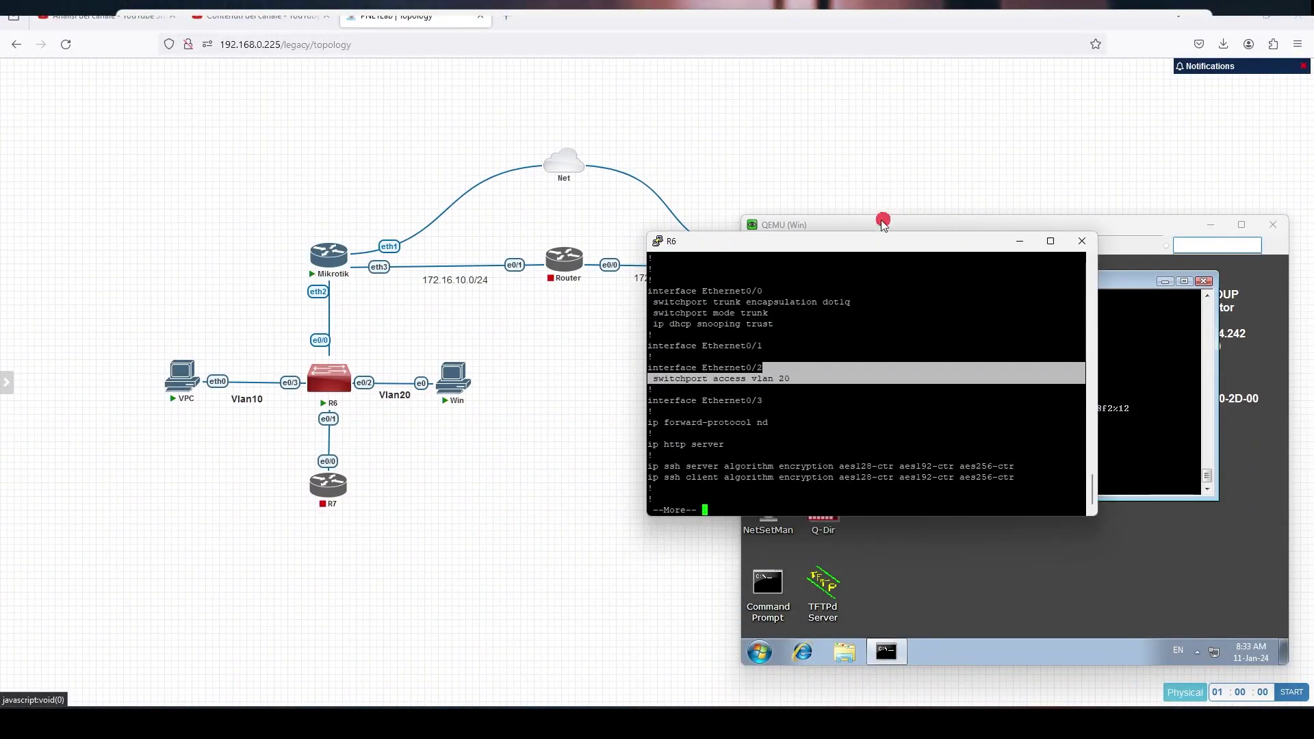
{"action": "left_click_drag", "start_coordinate": [855, 240], "coordinate": [727, 299]}
{"action": "left_click", "coordinate": [636, 569]}
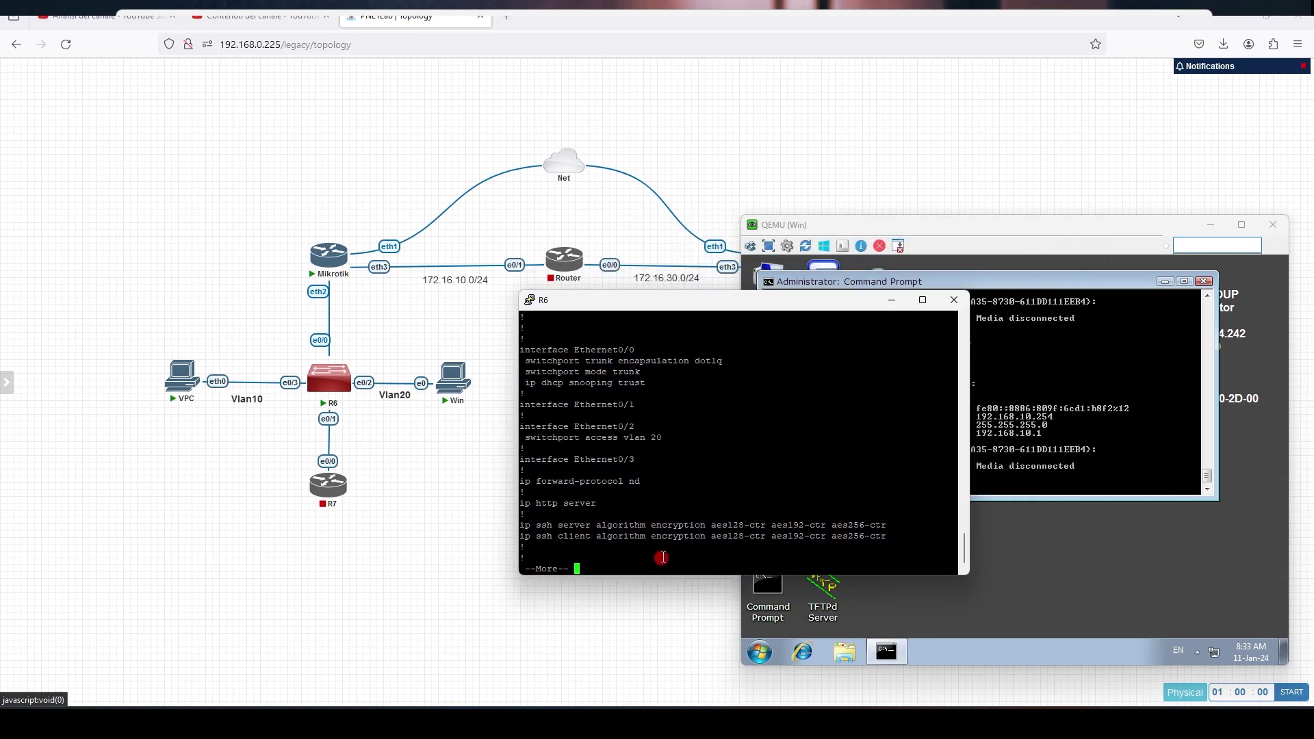
{"action": "key", "text": "space"}
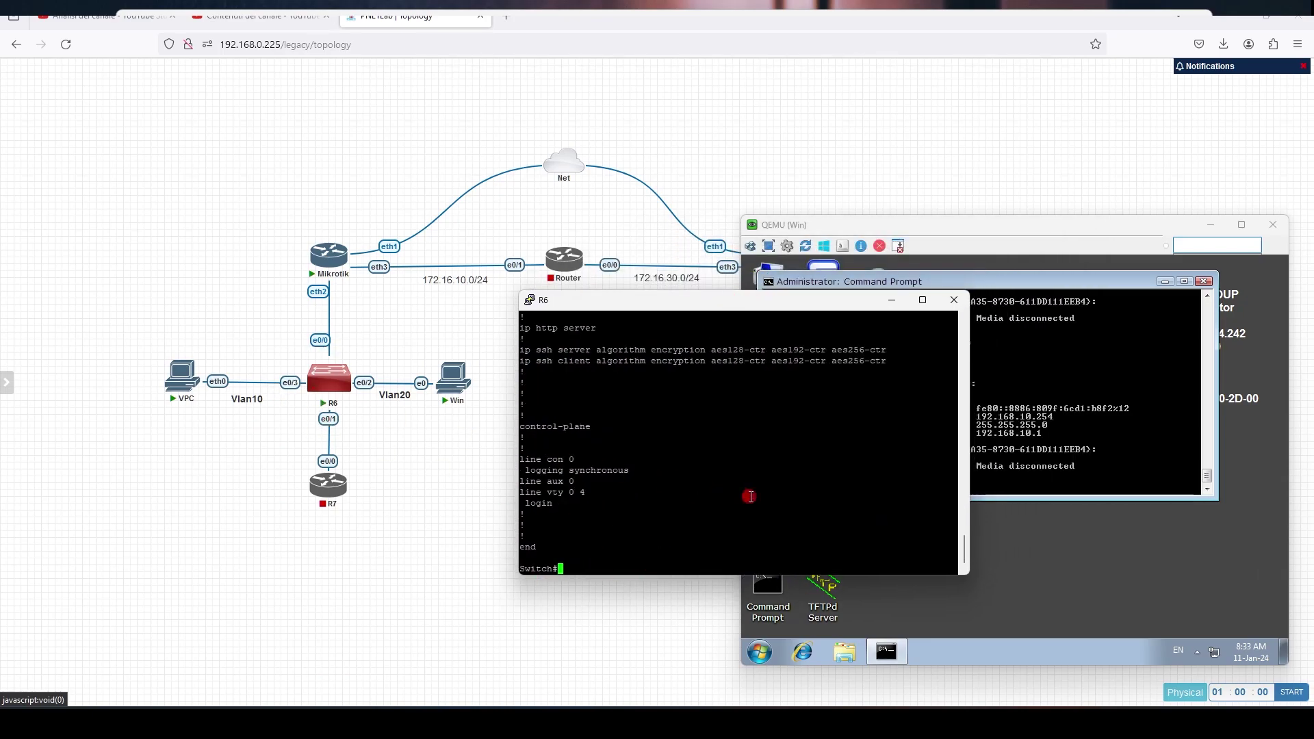
Step: Enter configuration mode on the switch and assign interface e0/3 to access VLAN 30
{"action": "type", "text": "cionf"}
{"action": "key", "text": "BackSpace"}
{"action": "key", "text": "BackSpace"}
{"action": "key", "text": "BackSpace"}
{"action": "key", "text": "BackSpace"}
{"action": "key", "text": "BackSpace"}
{"action": "type", "text": "onf t"}
{"action": "key", "text": "Return"}
{"action": "type", "text": "int e0/3"}
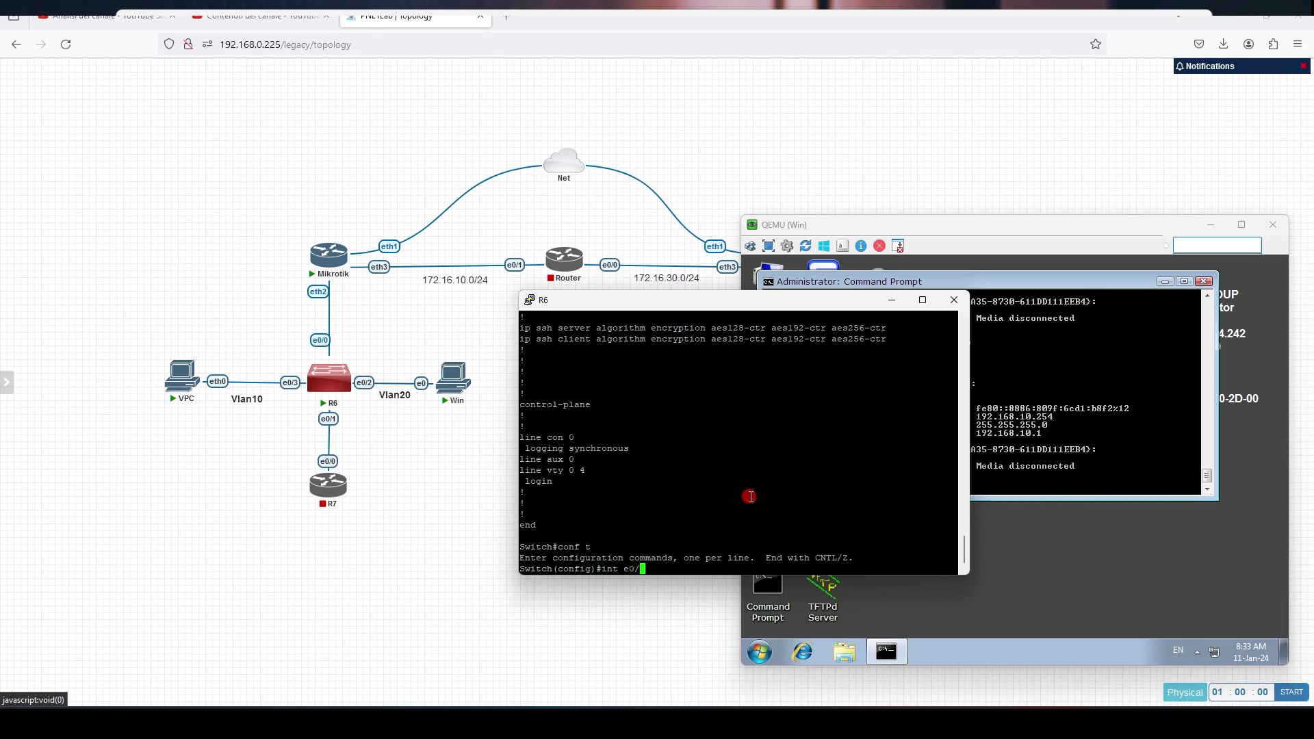
{"action": "key", "text": "Return"}
{"action": "type", "text": "sw acc vlan 30"}
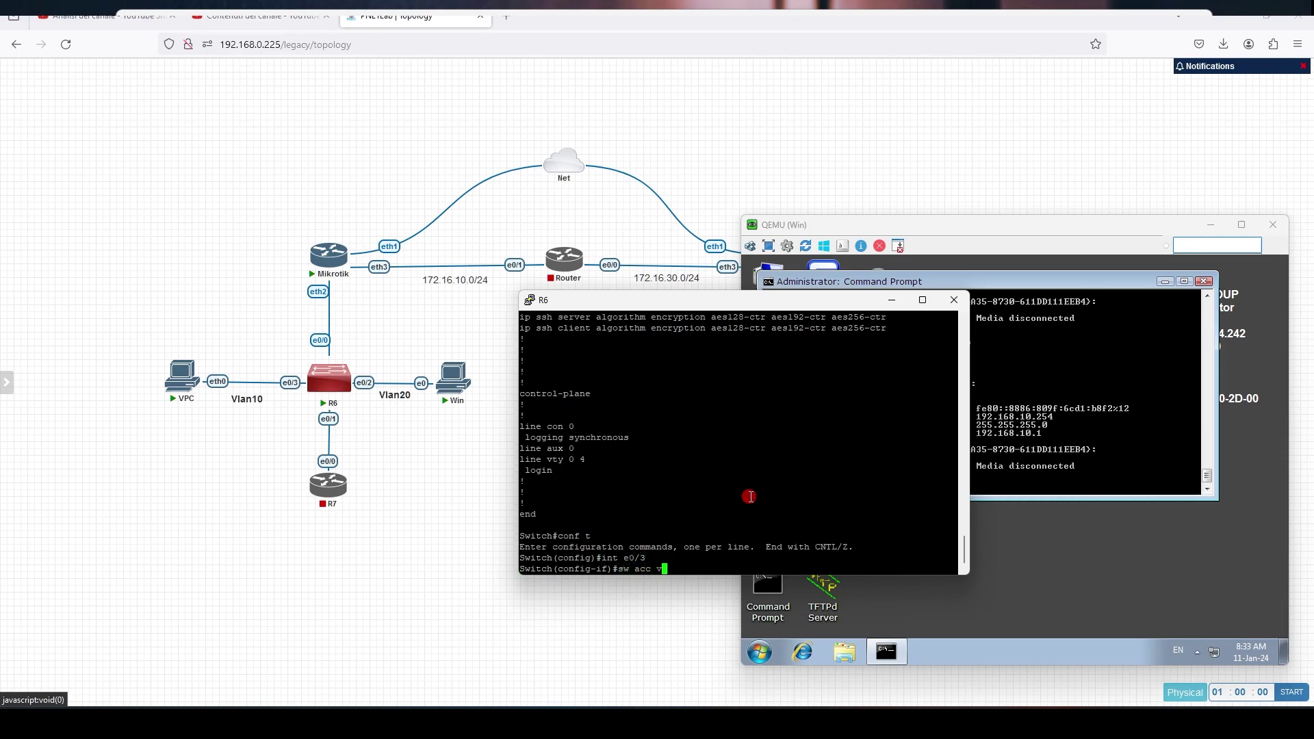
{"action": "key", "text": "Return"}
{"action": "key", "text": "Up"}
{"action": "key", "text": "Left"}
{"action": "key", "text": "Left"}
{"action": "key", "text": "Left"}
{"action": "key", "text": "Left"}
{"action": "key", "text": "Left"}
{"action": "key", "text": "Left"}
{"action": "key", "text": "Left"}
{"action": "key", "text": "Left"}
{"action": "key", "text": "Left"}
{"action": "key", "text": "Left"}
{"action": "key", "text": "Left"}
{"action": "key", "text": "Left"}
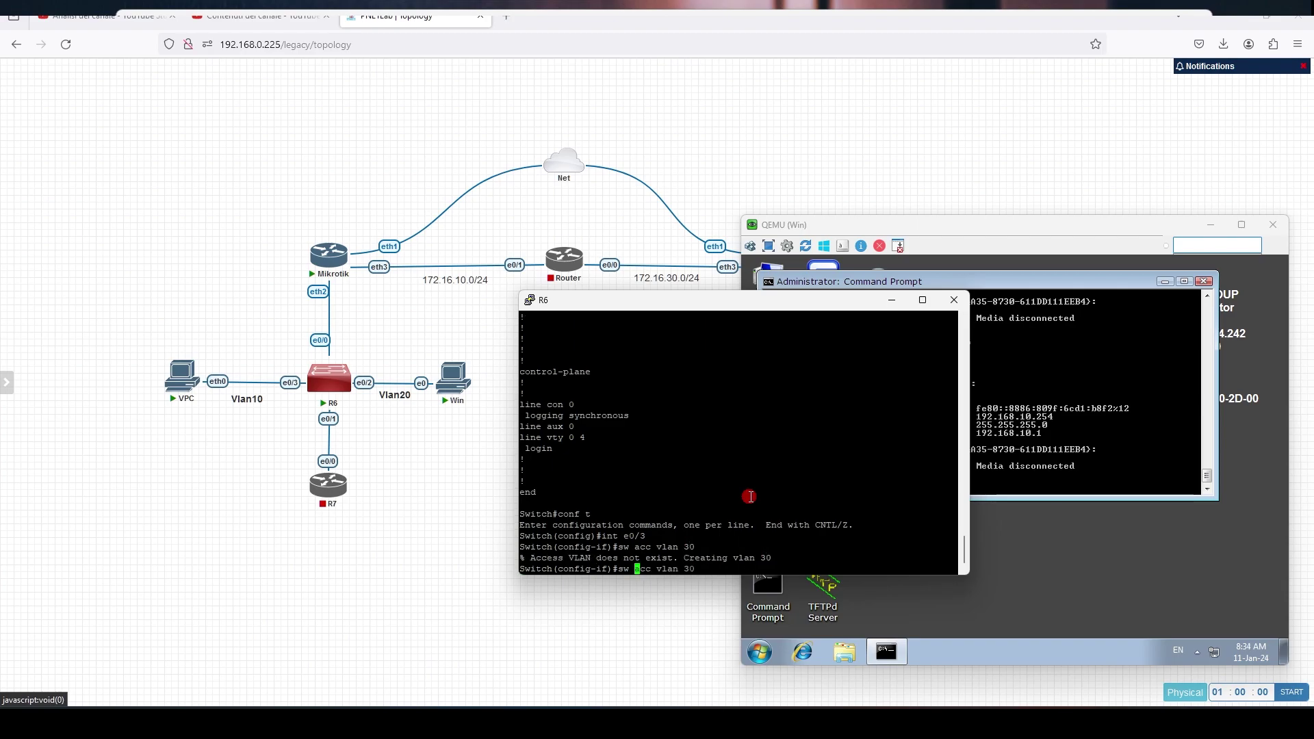
{"action": "key", "text": "ctrl+e"}
{"action": "key", "text": "BackSpace"}
{"action": "key", "text": "BackSpace"}
{"action": "key", "text": "BackSpace"}
{"action": "key", "text": "BackSpace"}
{"action": "key", "text": "BackSpace"}
{"action": "key", "text": "BackSpace"}
{"action": "key", "text": "BackSpace"}
{"action": "key", "text": "BackSpace"}
{"action": "key", "text": "BackSpace"}
{"action": "key", "text": "BackSpace"}
{"action": "key", "text": "BackSpace"}
{"action": "key", "text": "BackSpace"}
{"action": "key", "text": "BackSpace"}
{"action": "key", "text": "BackSpace"}
Step: Save the switch configuration with do wr and close the R6 console session
{"action": "type", "text": "do wr"}
{"action": "key", "text": "Return"}
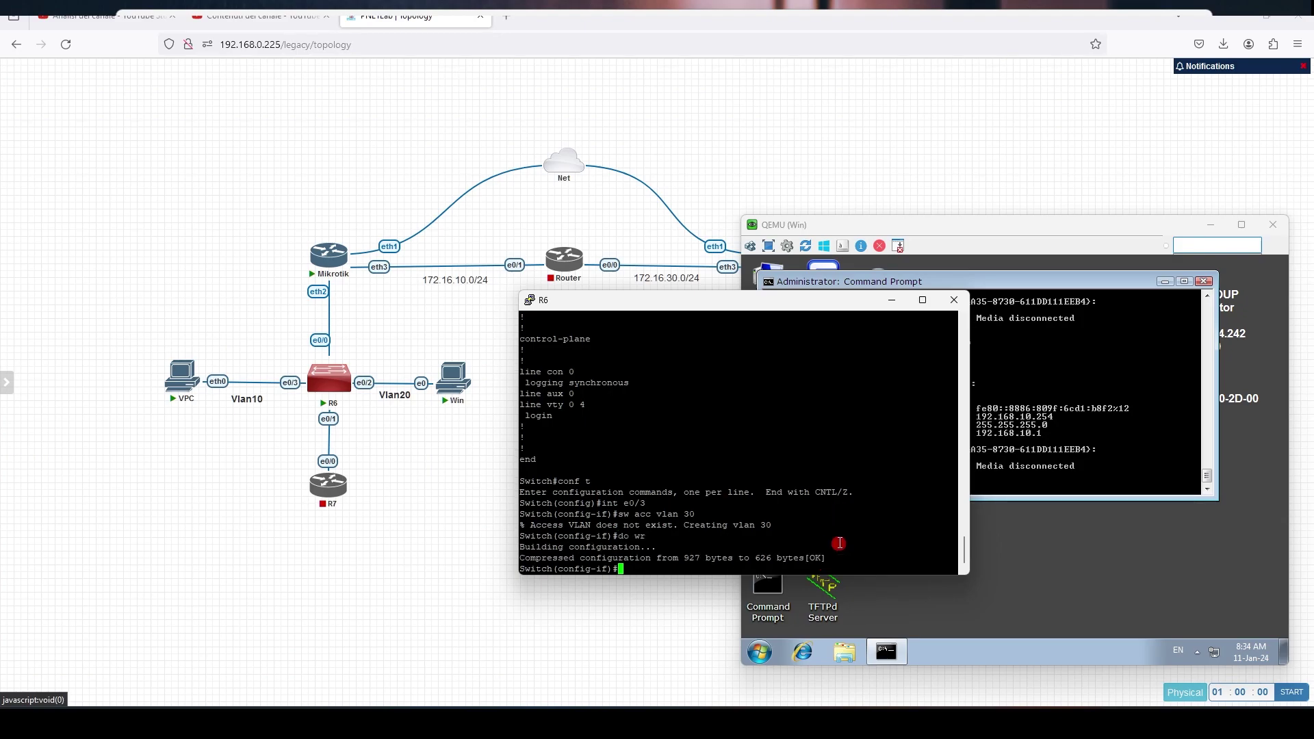
{"action": "left_click", "coordinate": [954, 300]}
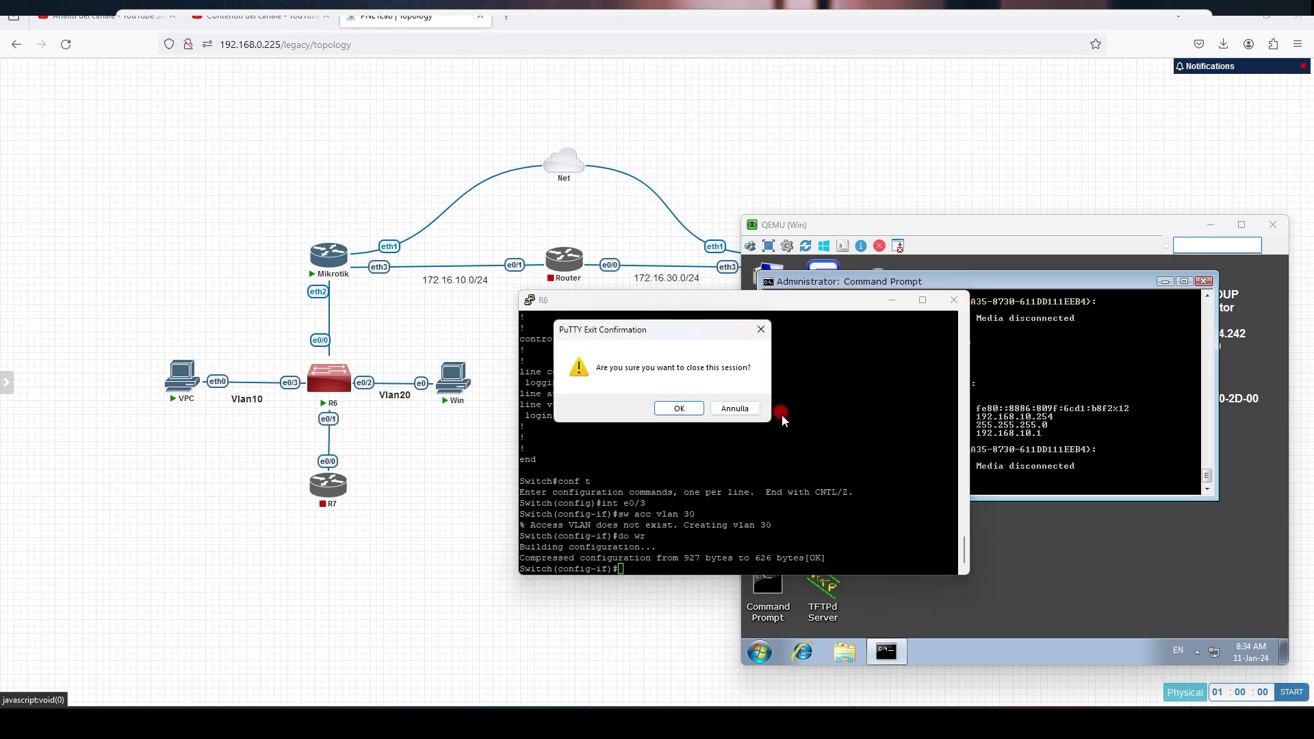
{"action": "key", "text": "Return"}
Step: Switch to WinBox, create a VLAN interface named "vlan30 test" with VLAN ID 30 on ether2, and return to the full interface list
{"action": "double_click", "coordinate": [475, 149]}
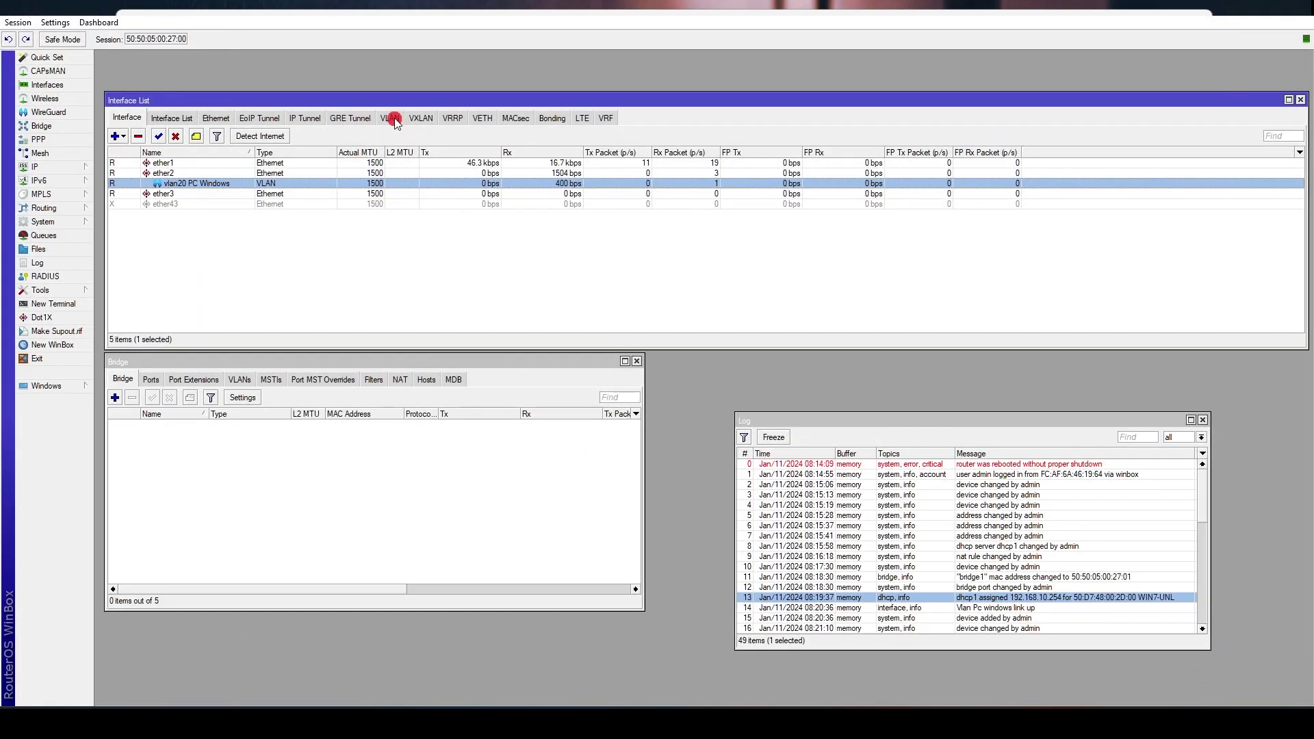
{"action": "left_click", "coordinate": [395, 124]}
{"action": "left_click", "coordinate": [115, 135]}
{"action": "left_click", "coordinate": [252, 99]}
{"action": "left_click_drag", "start_coordinate": [253, 99], "coordinate": [156, 88]}
{"action": "type", "text": "vlan30 test"}
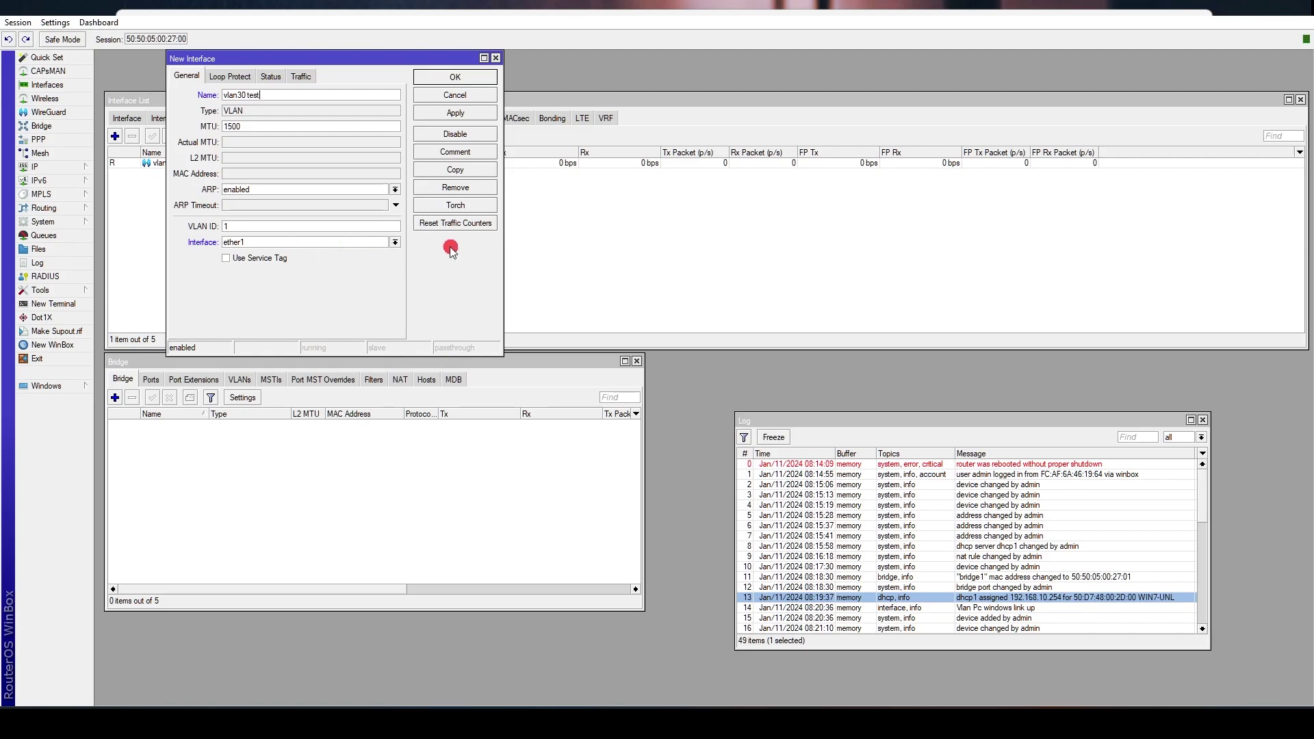
{"action": "left_click", "coordinate": [395, 247]}
{"action": "left_click", "coordinate": [353, 262]}
{"action": "left_click", "coordinate": [271, 227]}
{"action": "left_click", "coordinate": [455, 113]}
{"action": "left_click", "coordinate": [454, 98]}
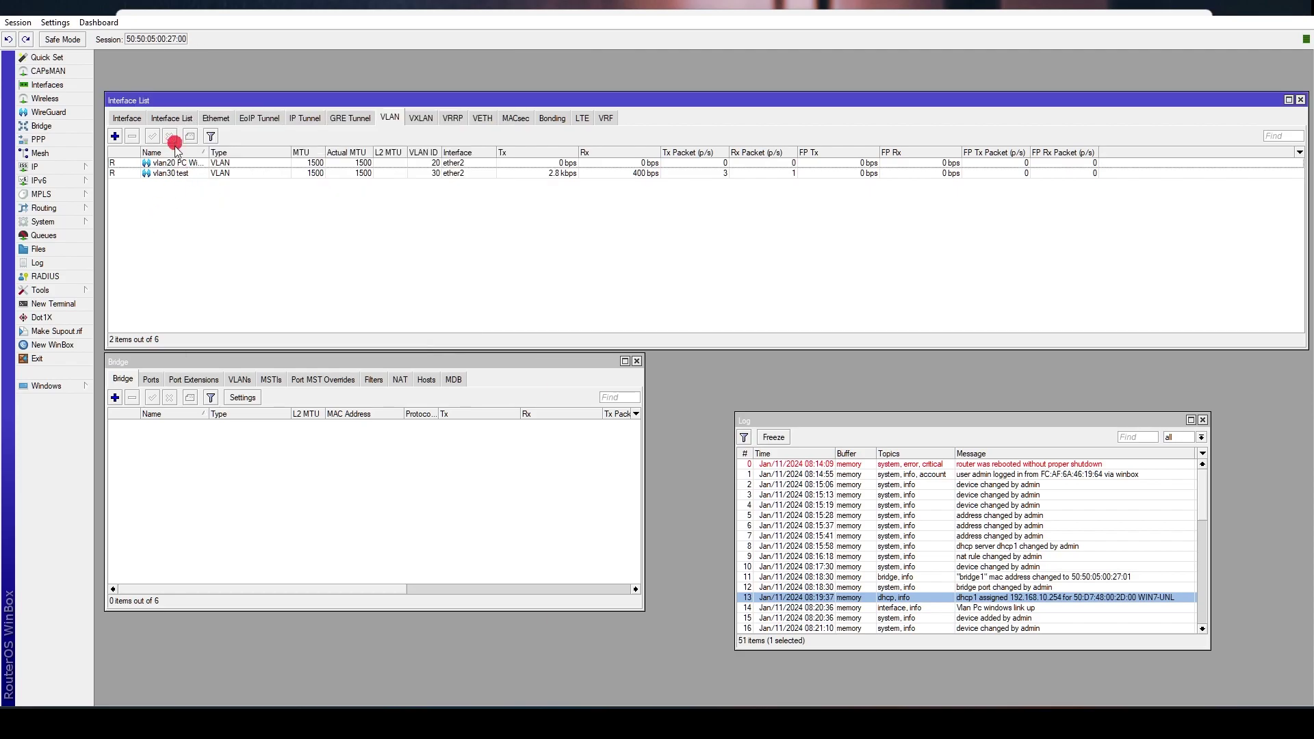
{"action": "left_click", "coordinate": [128, 119]}
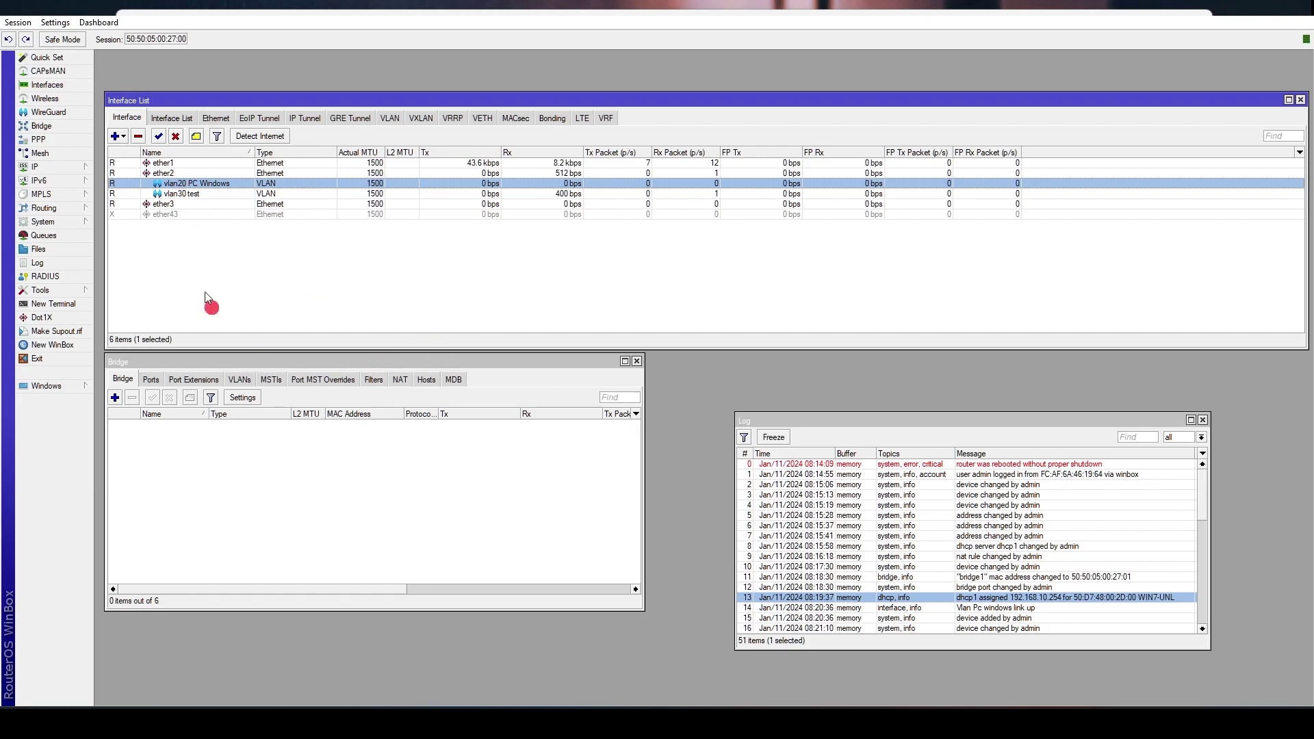
Step: Add the IP address 192.168.60.1/24 to the "vlan30 test" interface and close the address list
{"action": "left_click", "coordinate": [61, 168]}
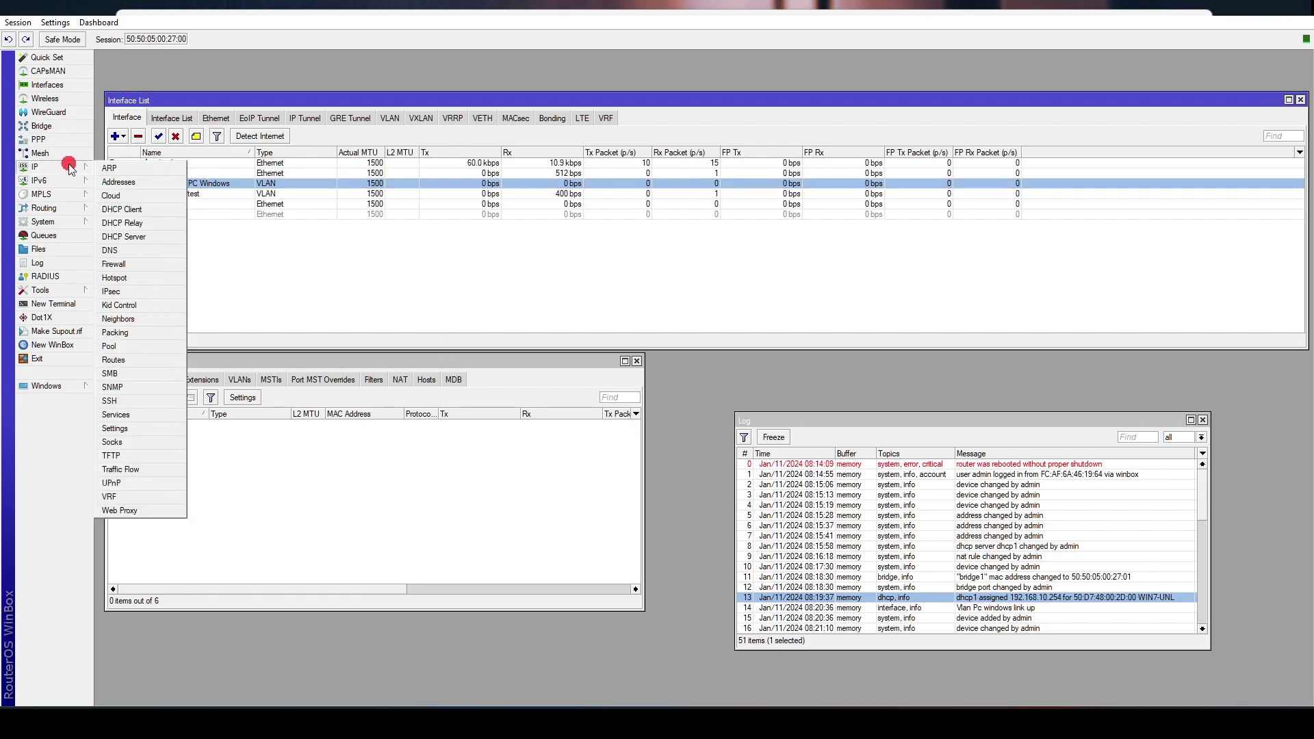
{"action": "left_click", "coordinate": [118, 182]}
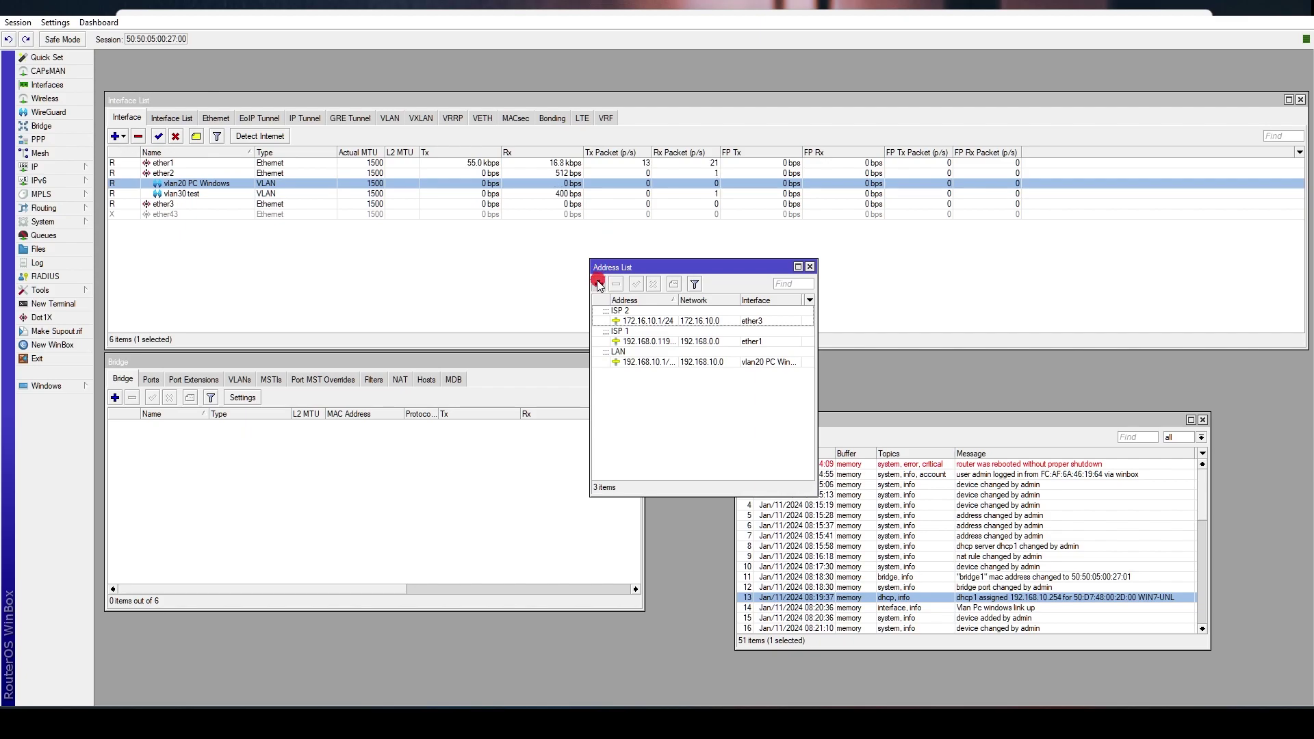
{"action": "left_click", "coordinate": [599, 285]}
{"action": "type", "text": "192.168.60.1"}
{"action": "key", "text": "BackSpace"}
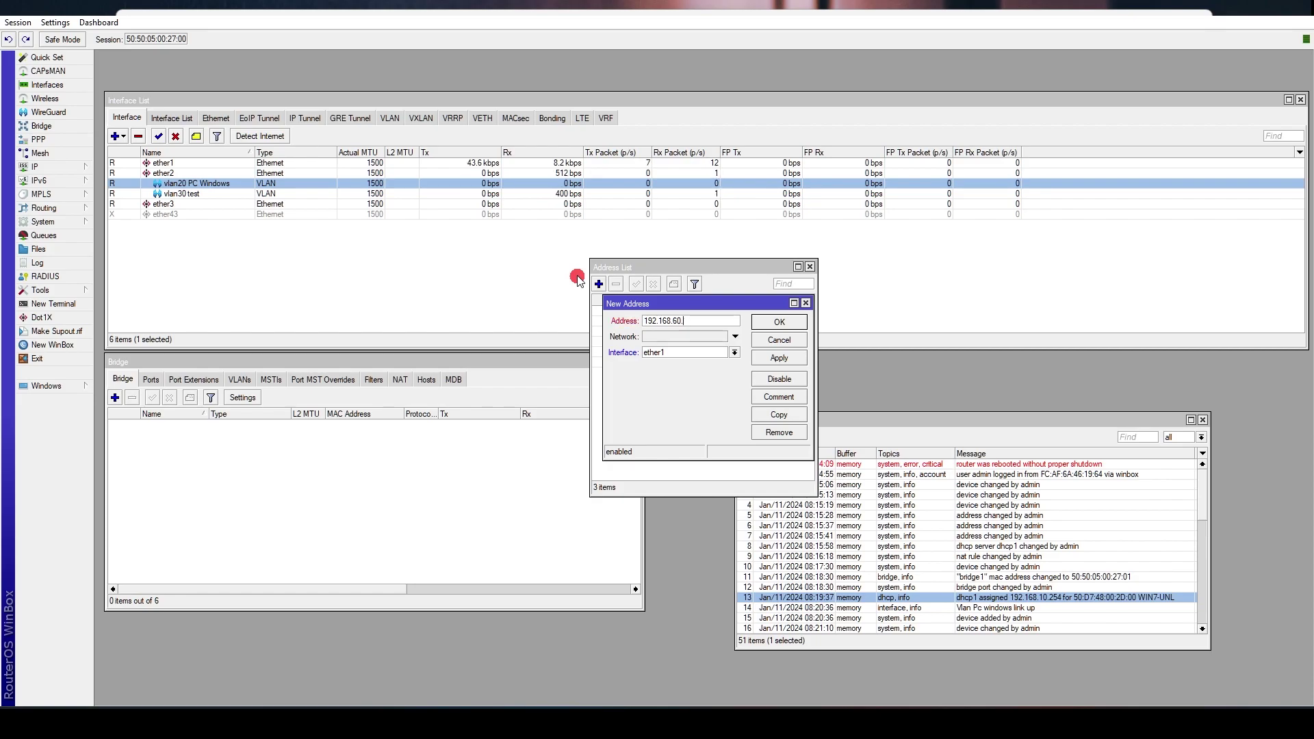
{"action": "type", "text": "1/2"}
{"action": "left_click", "coordinate": [735, 353]}
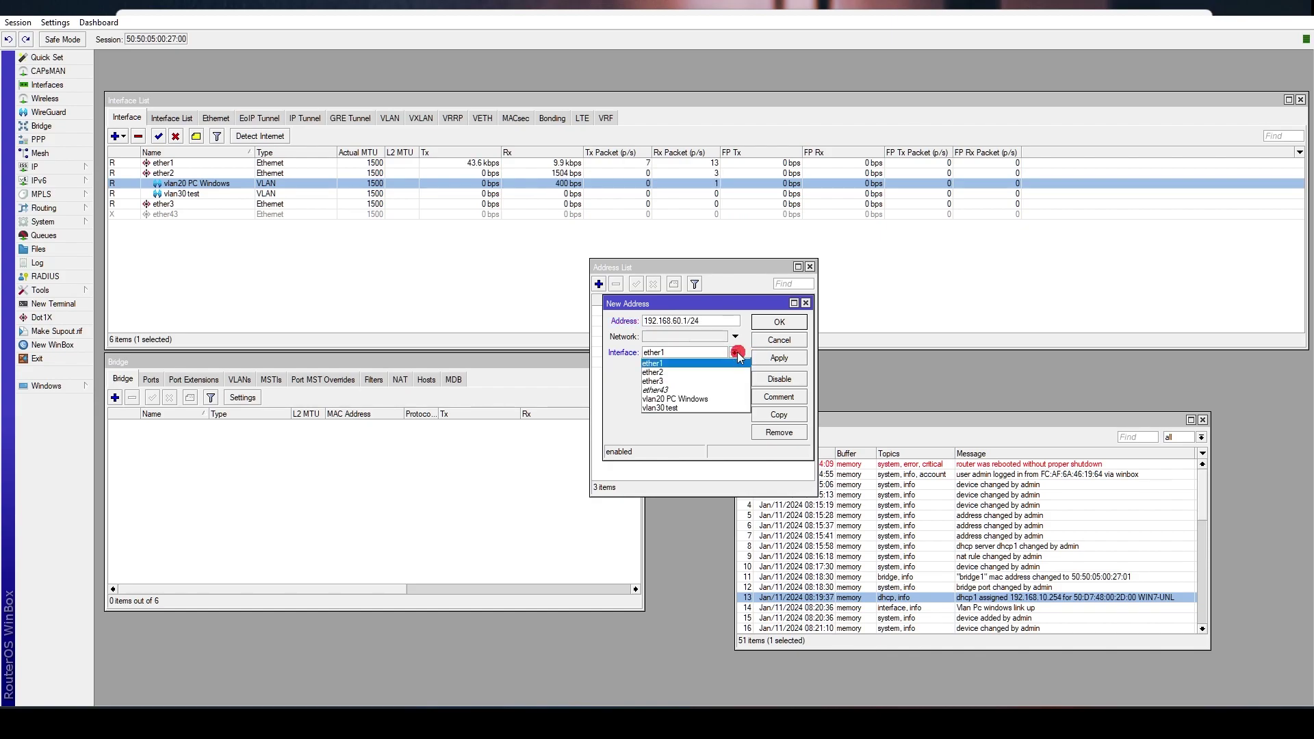
{"action": "left_click", "coordinate": [734, 406]}
{"action": "left_click", "coordinate": [779, 359]}
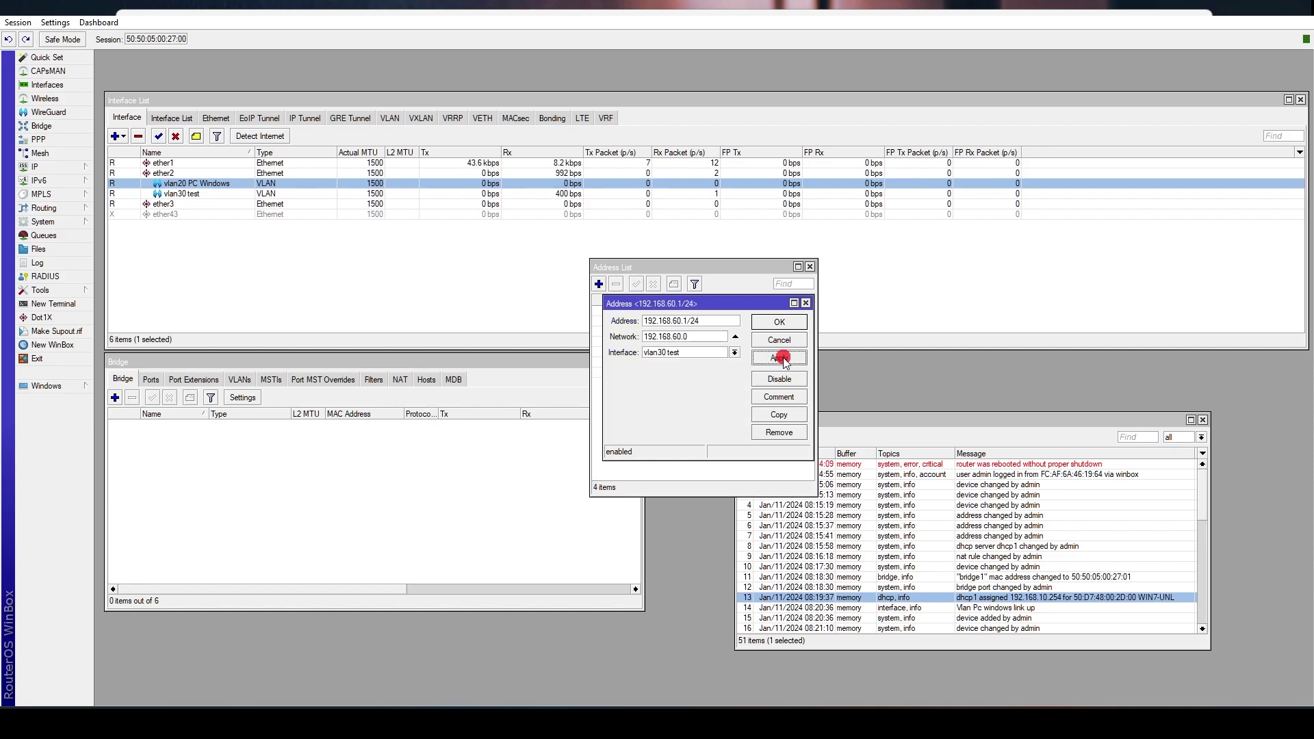
{"action": "left_click", "coordinate": [779, 322]}
{"action": "left_click_drag", "start_coordinate": [679, 300], "coordinate": [692, 300]}
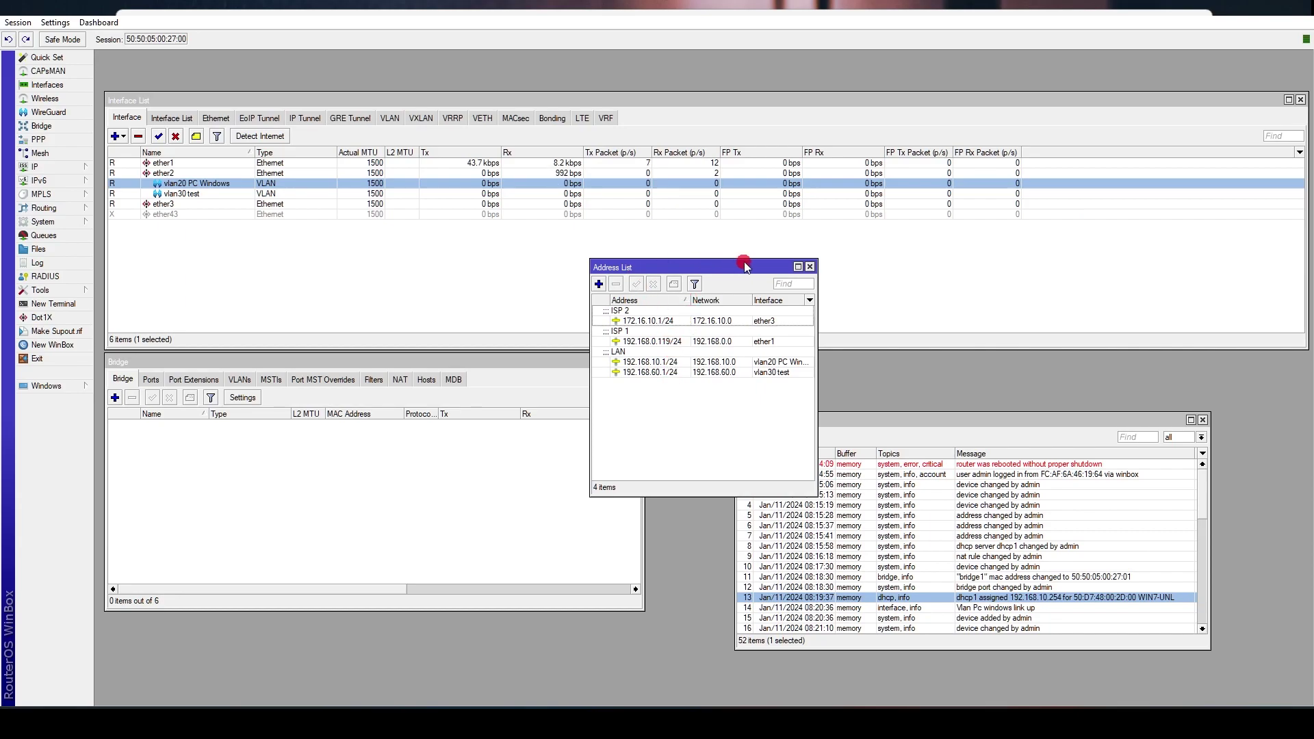
{"action": "left_click", "coordinate": [811, 267]}
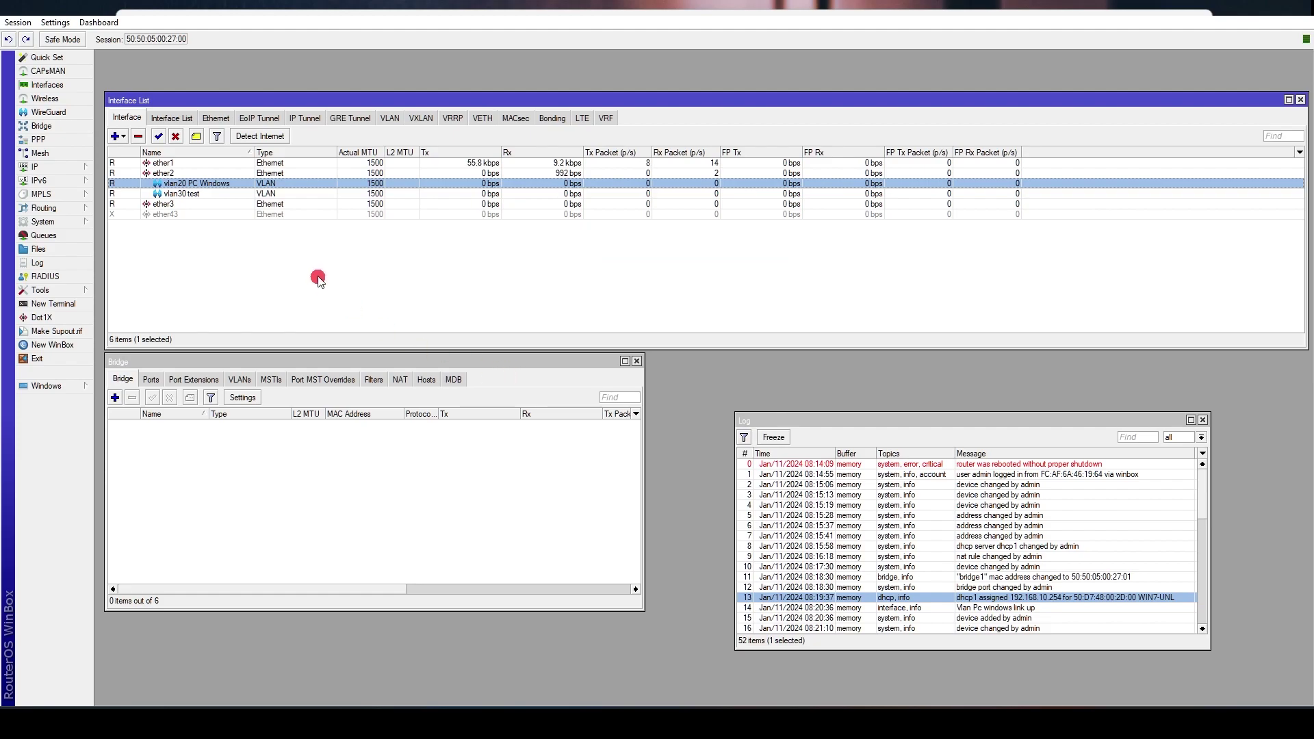
Step: Run DHCP Setup on "vlan30 test" for network 192.168.60.0/24, accepting the proposed settings with a 00:10:00 lease time
{"action": "left_click", "coordinate": [75, 167]}
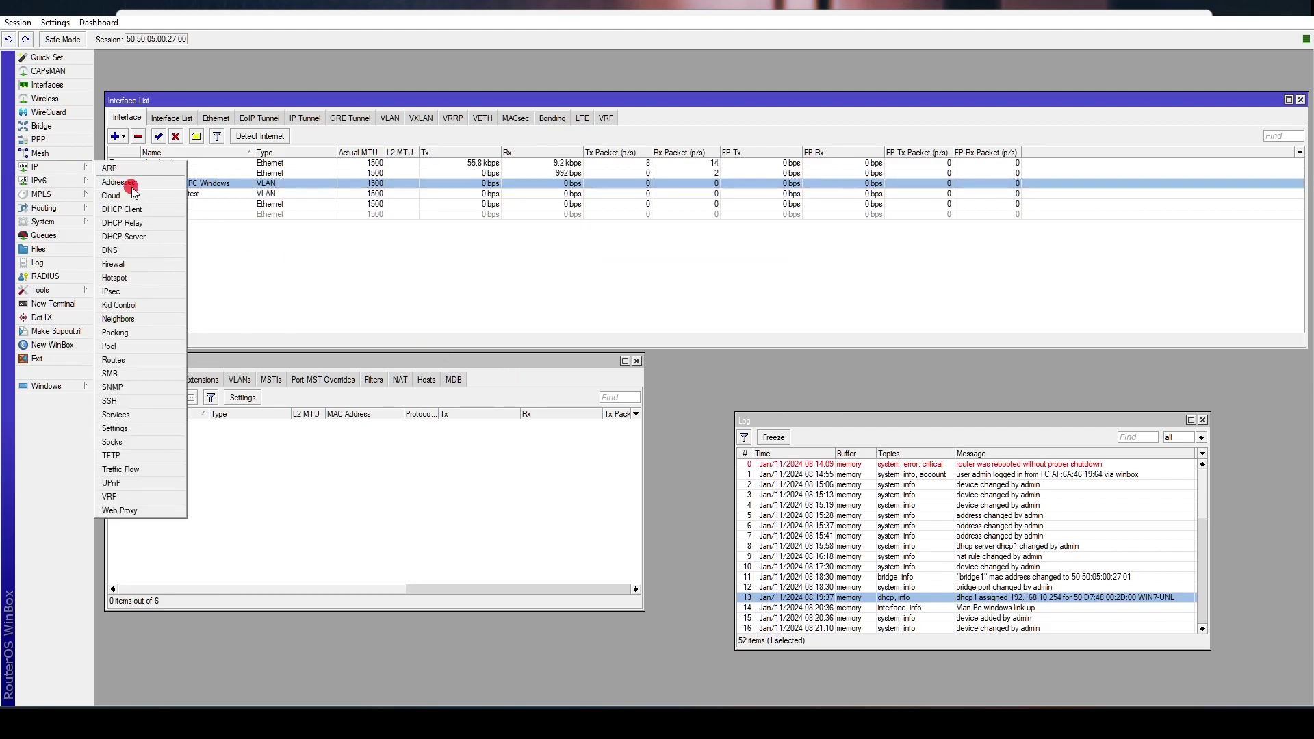
{"action": "left_click", "coordinate": [147, 236]}
{"action": "left_click", "coordinate": [609, 297]}
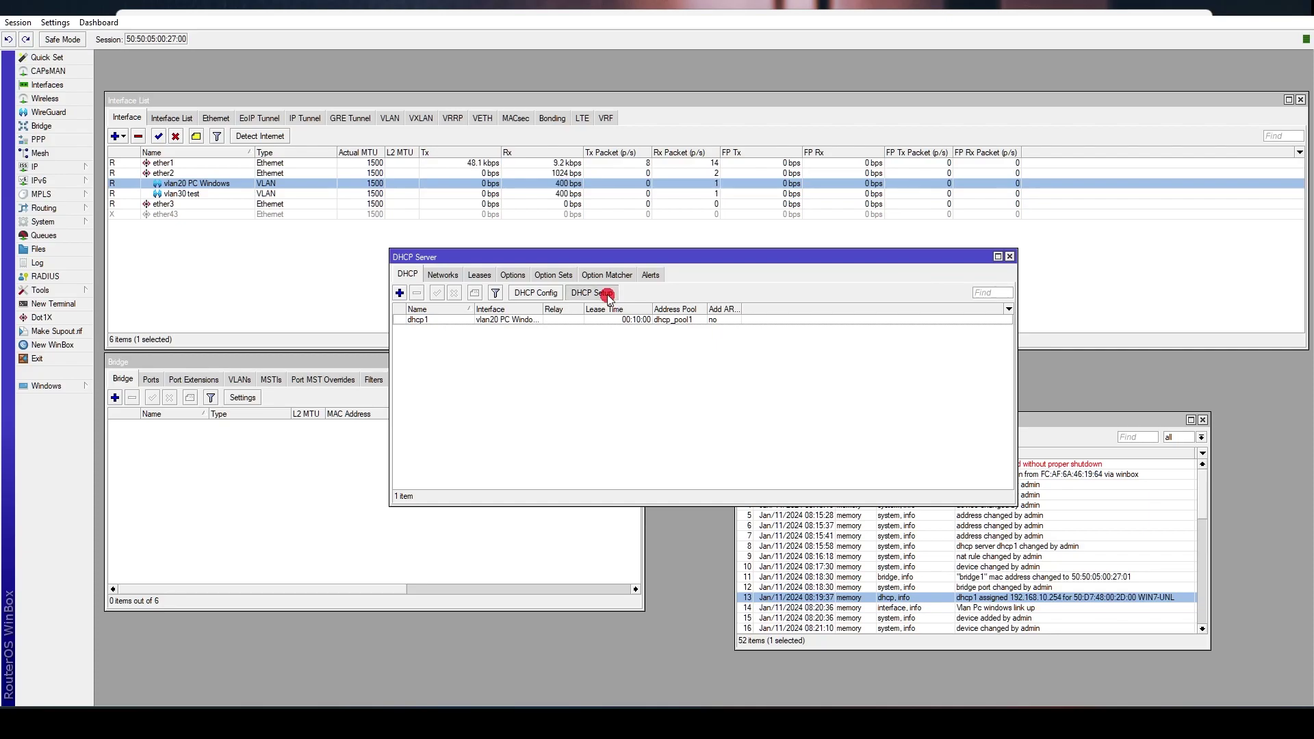
{"action": "left_click_drag", "start_coordinate": [705, 333], "coordinate": [597, 332]}
{"action": "left_click", "coordinate": [678, 367]}
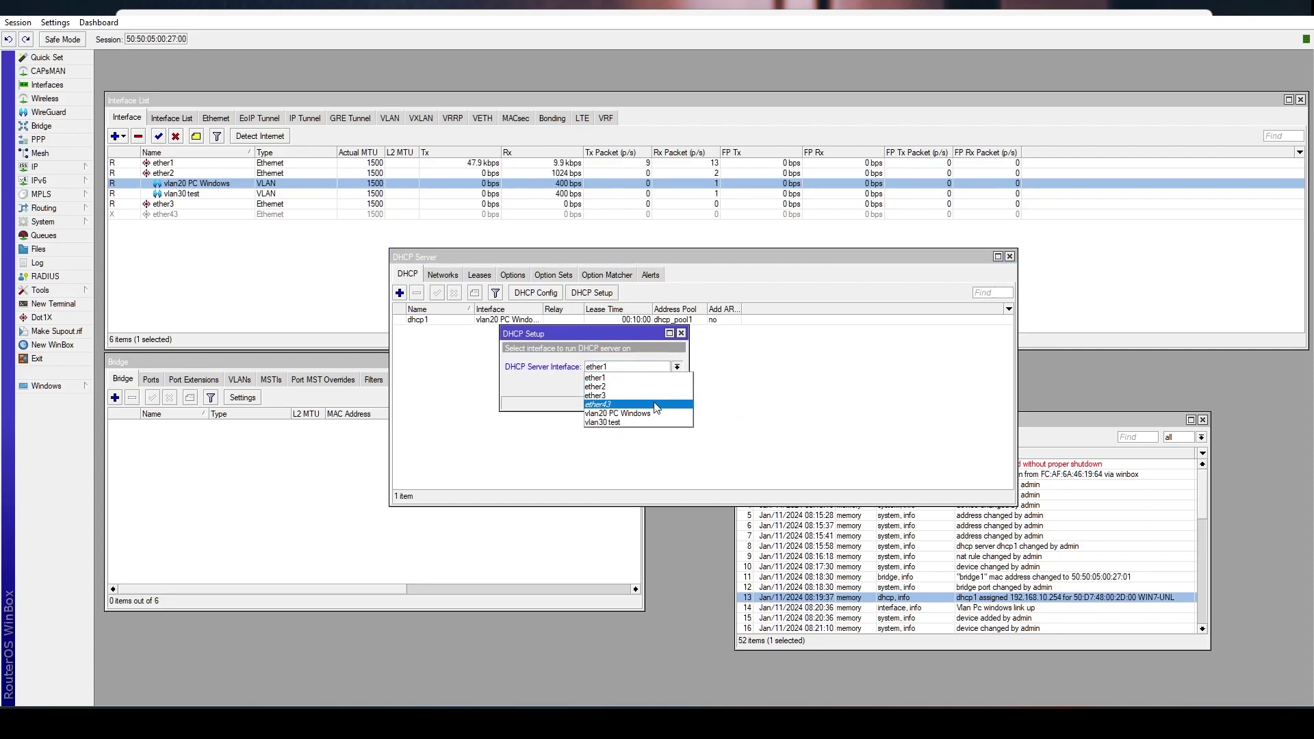
{"action": "left_click", "coordinate": [664, 422]}
{"action": "left_click", "coordinate": [635, 385]}
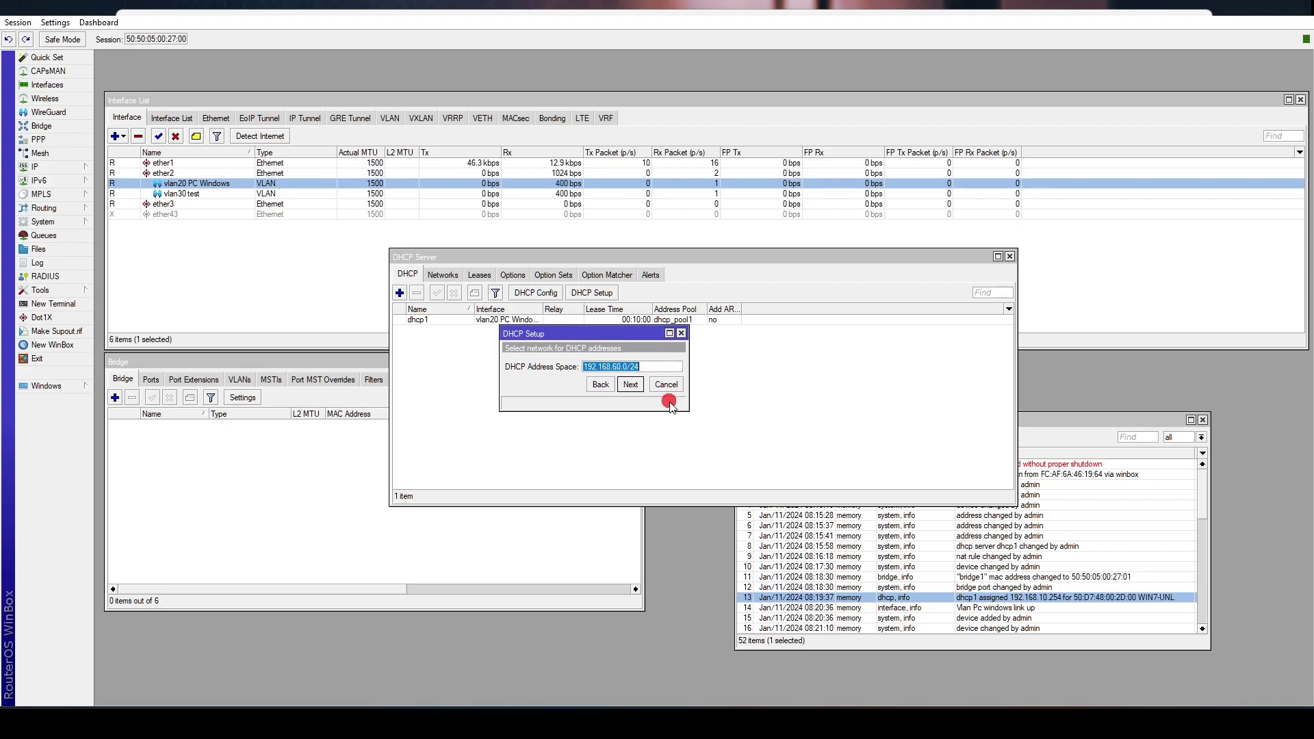
{"action": "left_click", "coordinate": [631, 386]}
{"action": "left_click", "coordinate": [631, 385]}
{"action": "left_click", "coordinate": [631, 386]}
{"action": "left_click", "coordinate": [630, 386]}
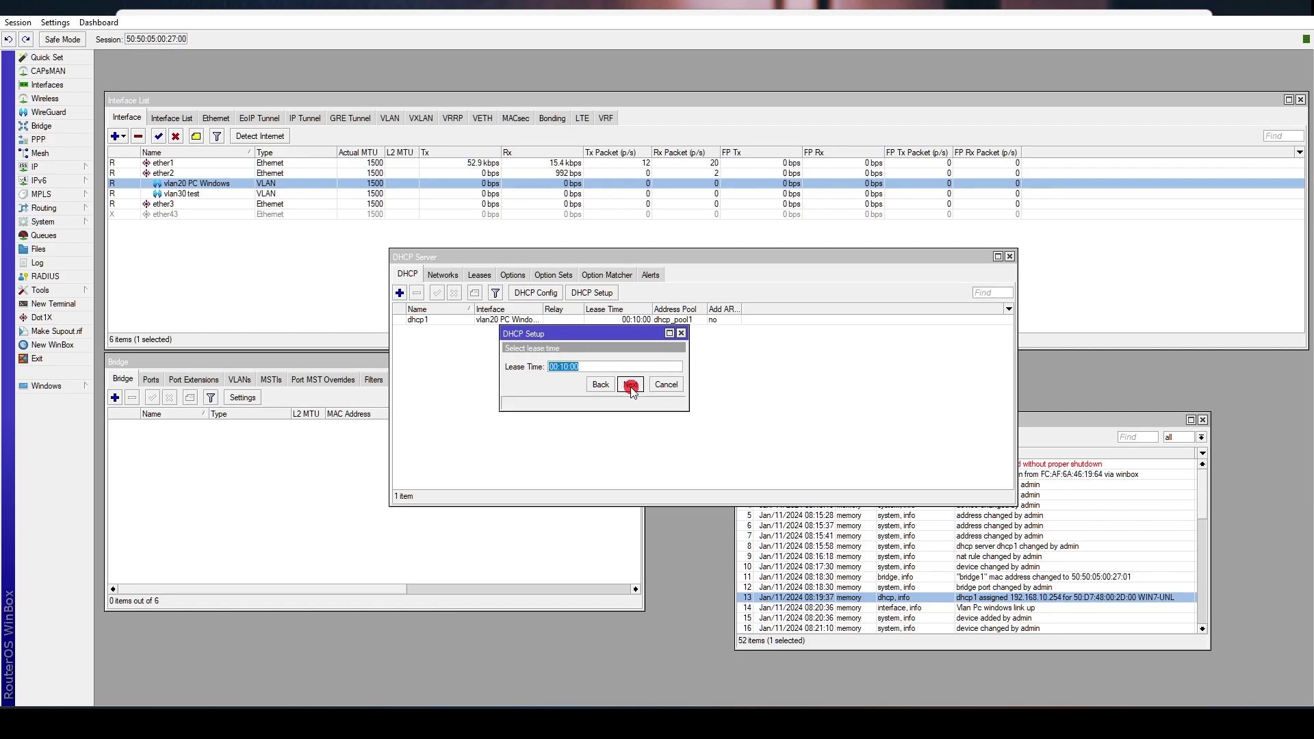
{"action": "left_click", "coordinate": [631, 385]}
{"action": "left_click", "coordinate": [708, 372]}
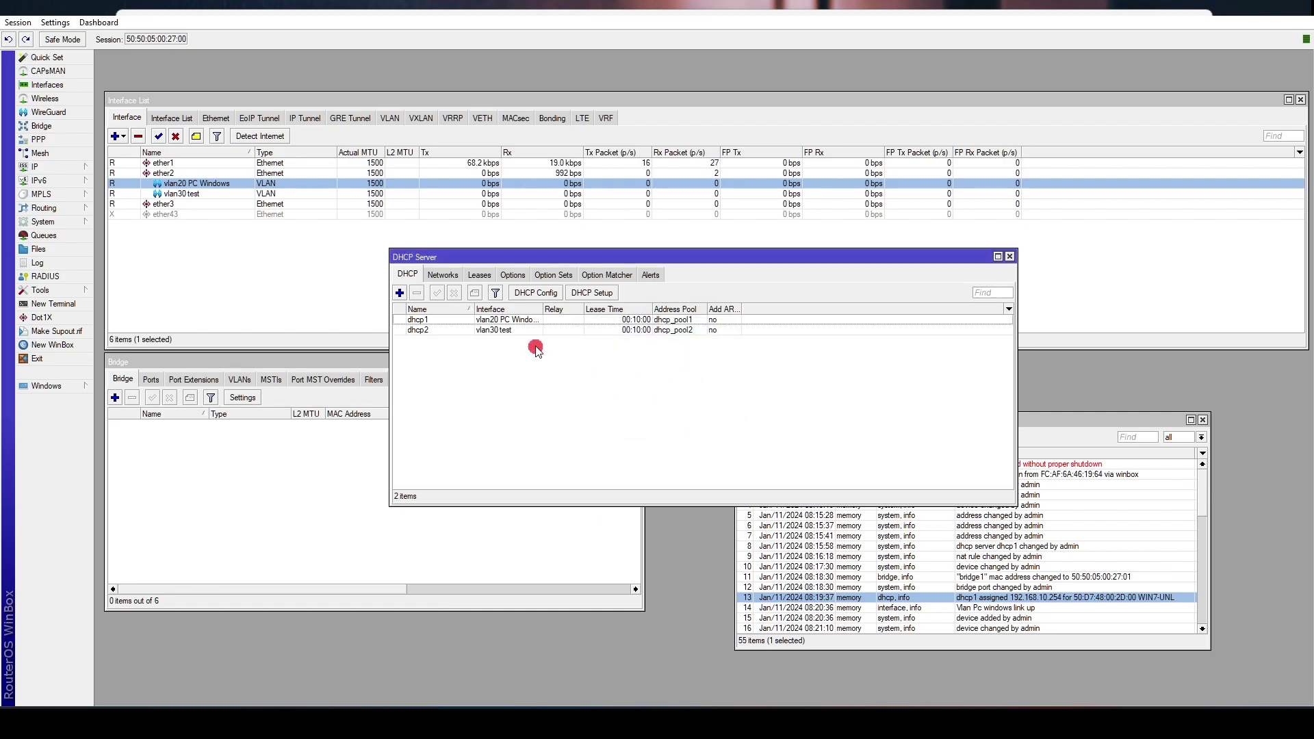
Step: Switch to the topology, open the console of the VPC attached to R6 and request an address with ip dhcp
{"action": "left_click_drag", "start_coordinate": [733, 15], "coordinate": [555, 158]}
{"action": "left_click", "coordinate": [618, 148]}
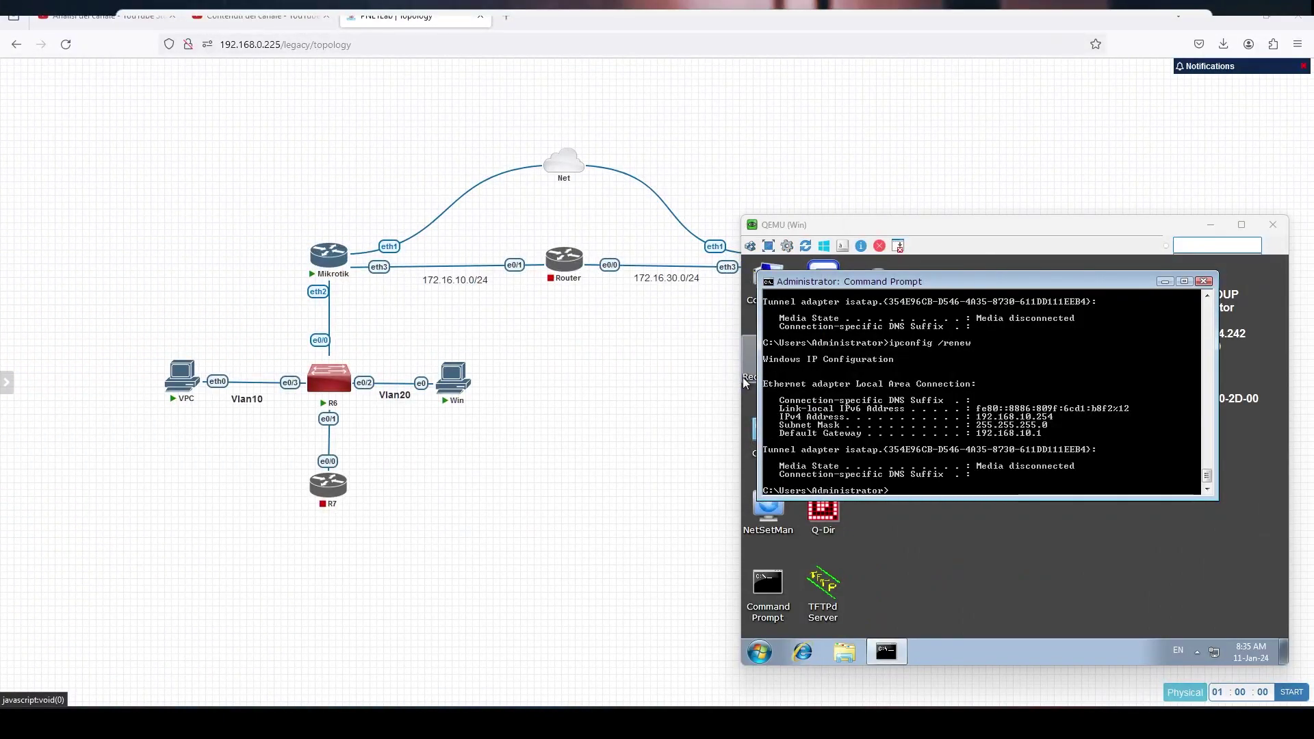
{"action": "left_click", "coordinate": [183, 370]}
{"action": "left_click", "coordinate": [656, 162]}
{"action": "type", "text": "ip dhcp"}
{"action": "key", "text": "Return"}
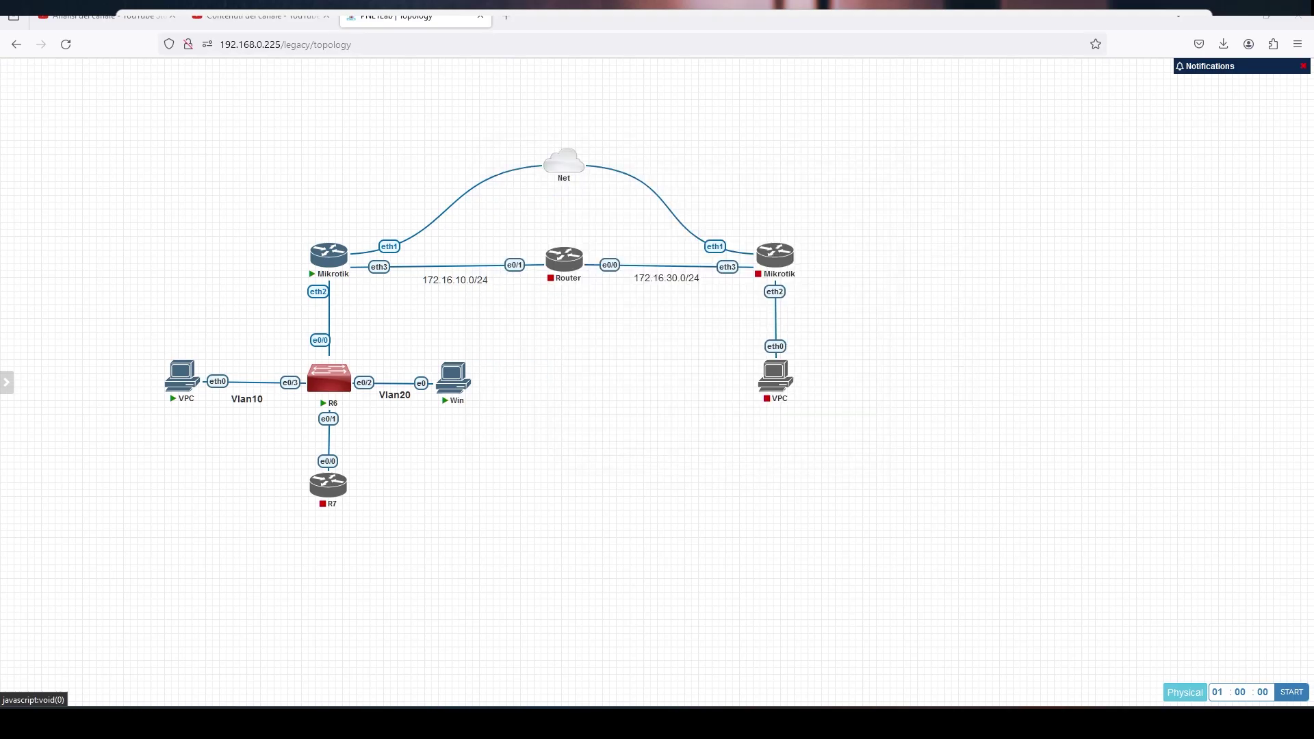
Step: Return to WinBox, close the DHCP server list and compare the ether2 VLAN interfaces with the switch's links in the topology
{"action": "double_click", "coordinate": [558, 180]}
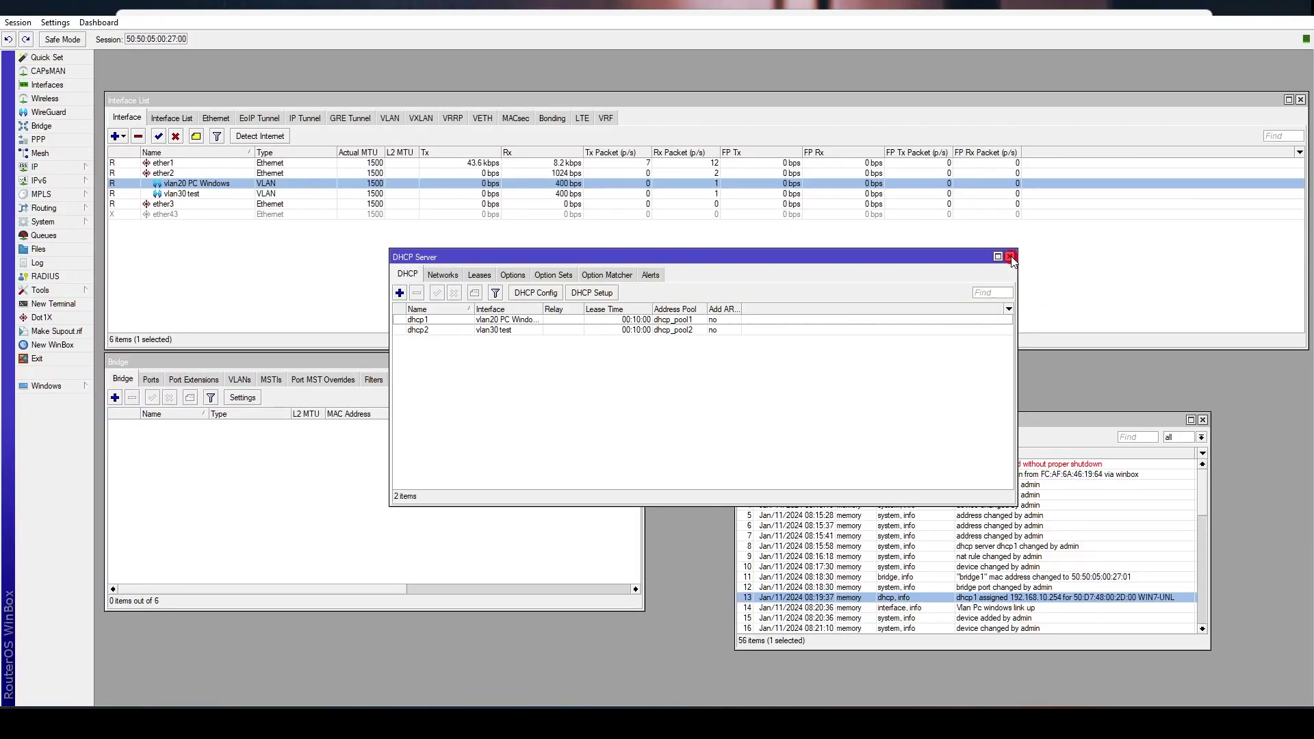
{"action": "left_click", "coordinate": [1010, 258]}
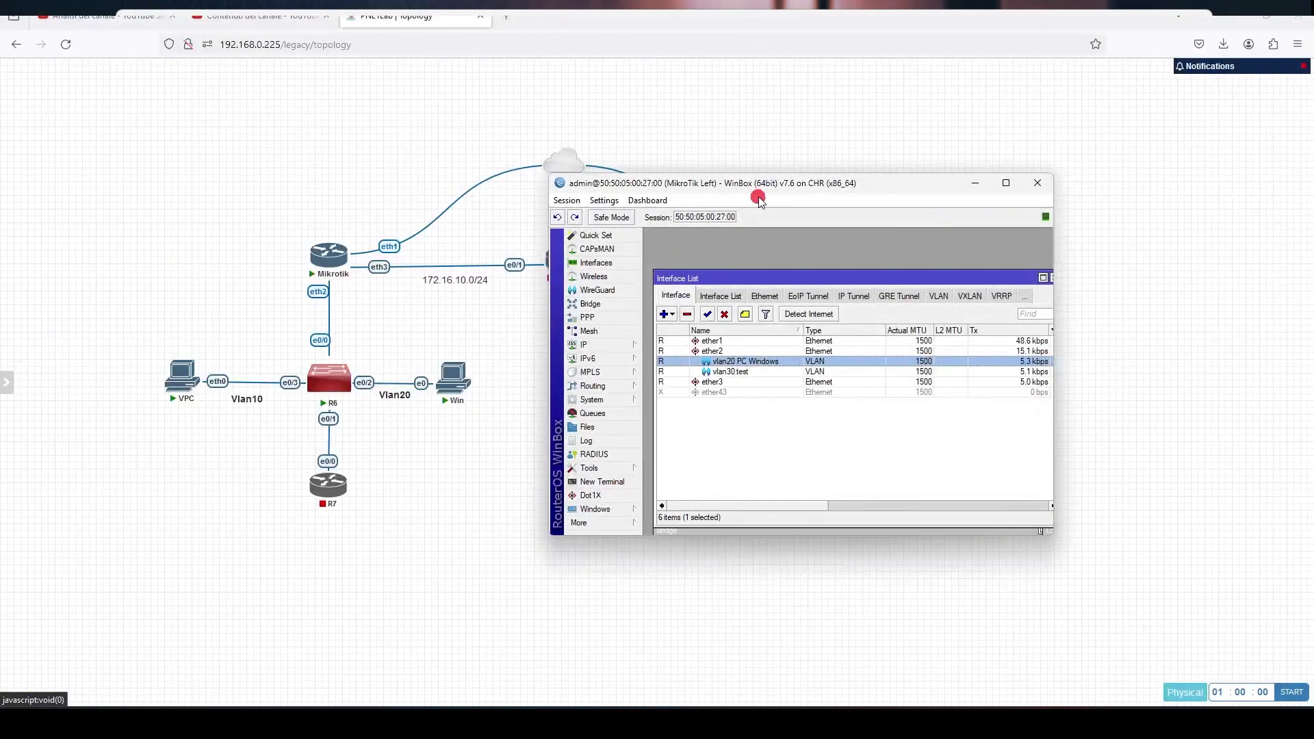
{"action": "left_click", "coordinate": [781, 180]}
{"action": "left_click_drag", "start_coordinate": [800, 183], "coordinate": [972, 150]}
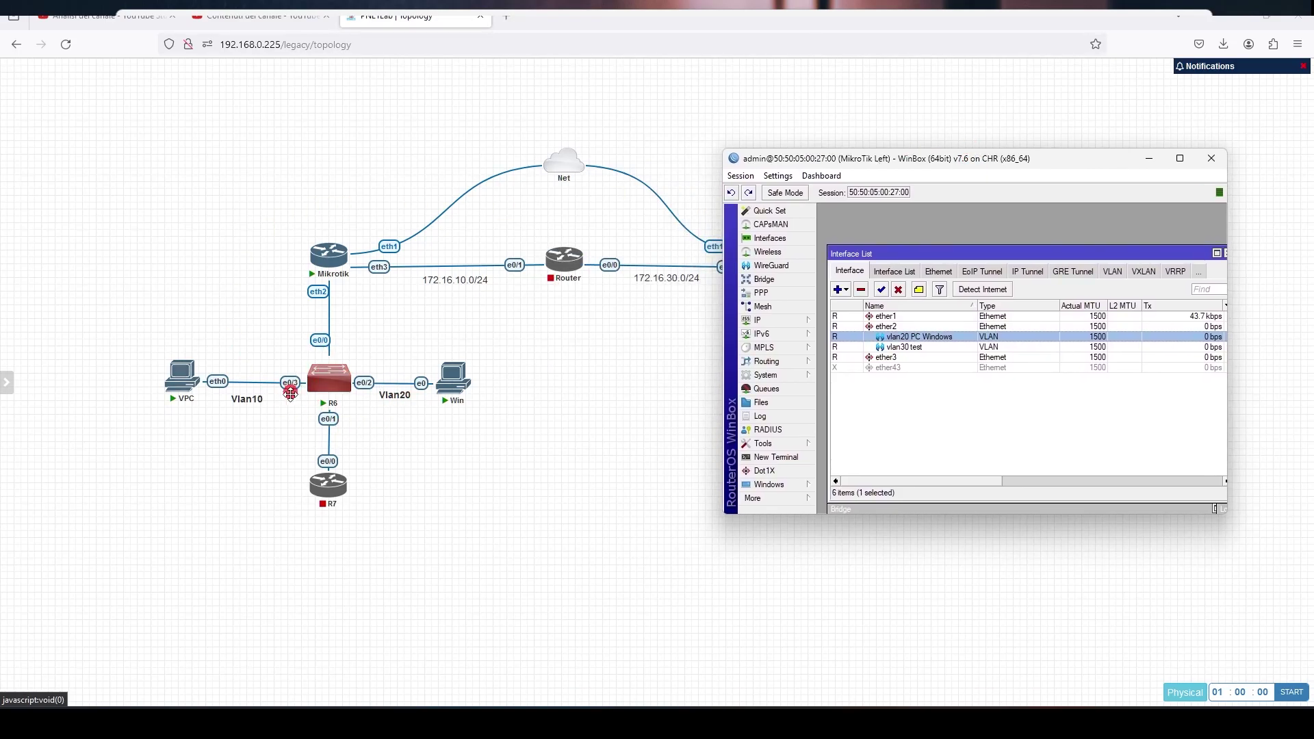
{"action": "left_click", "coordinate": [325, 397]}
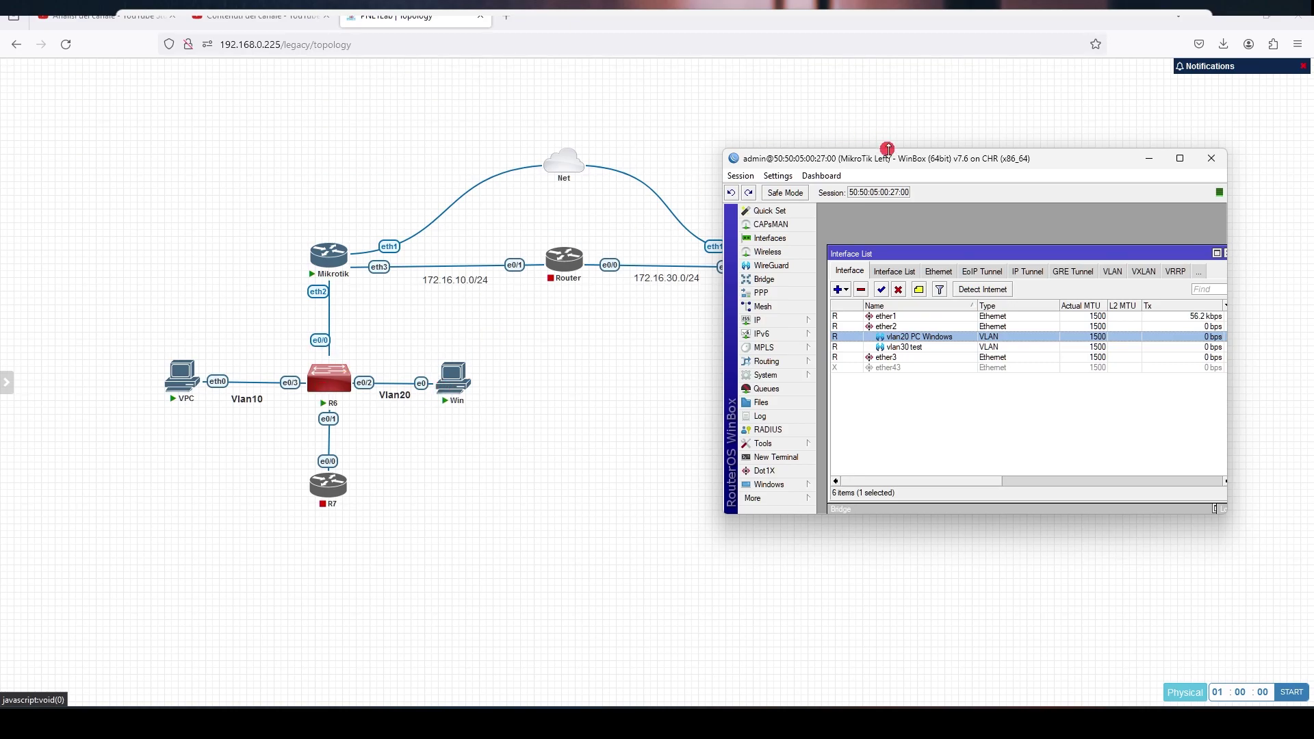
{"action": "double_click", "coordinate": [884, 157]}
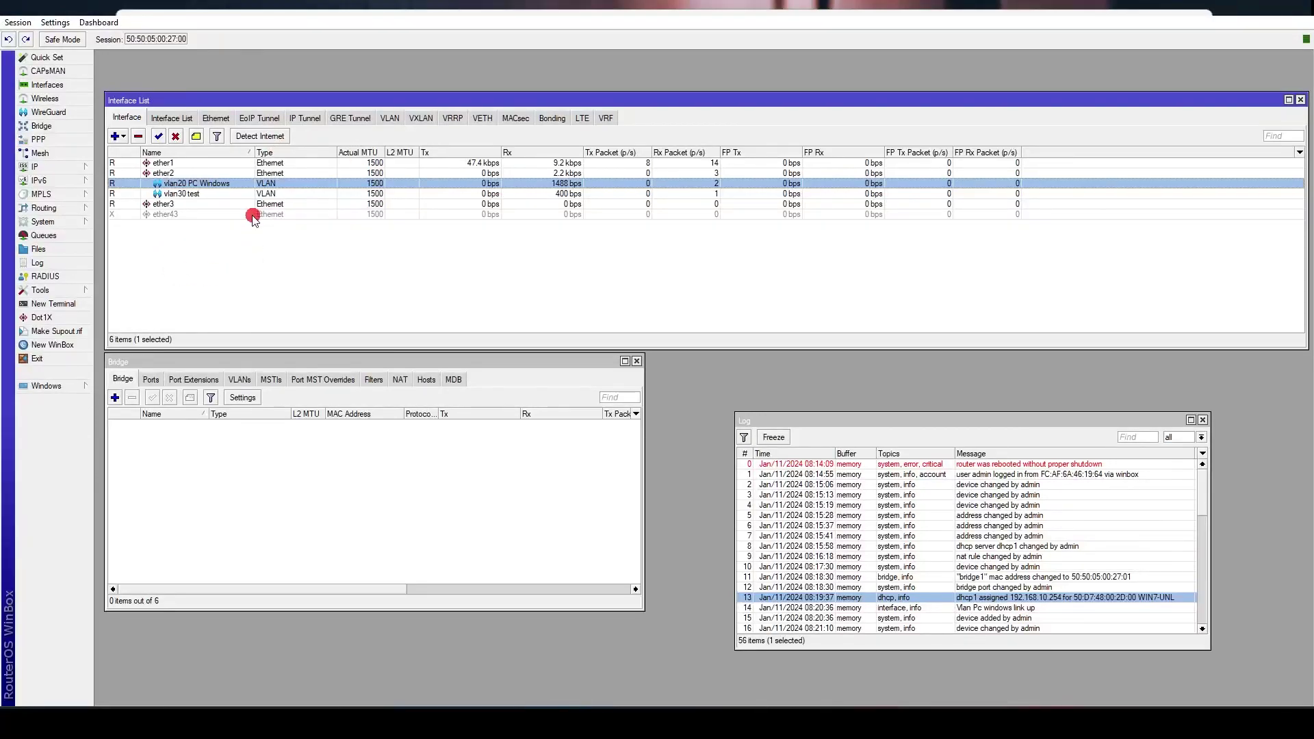